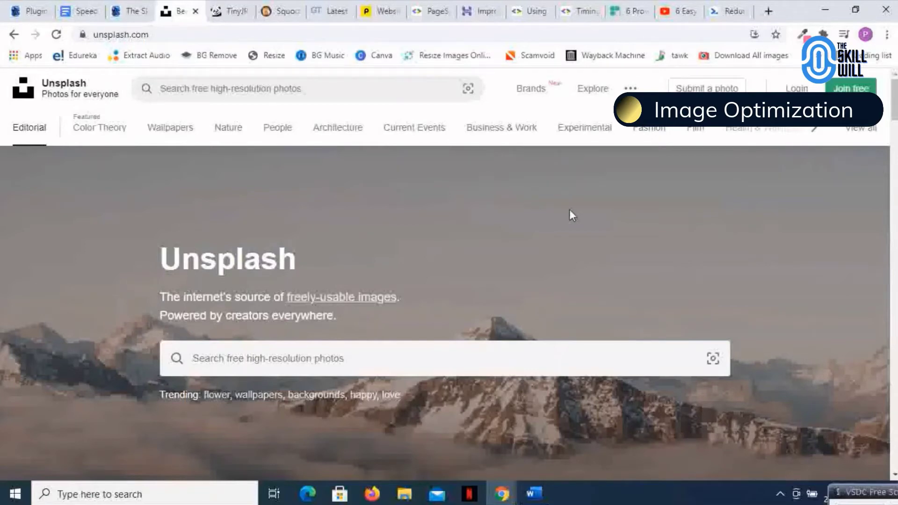
Search Unsplash for "web design" photos and bring up the first results
{"action": "left_click", "coordinate": [257, 359]}
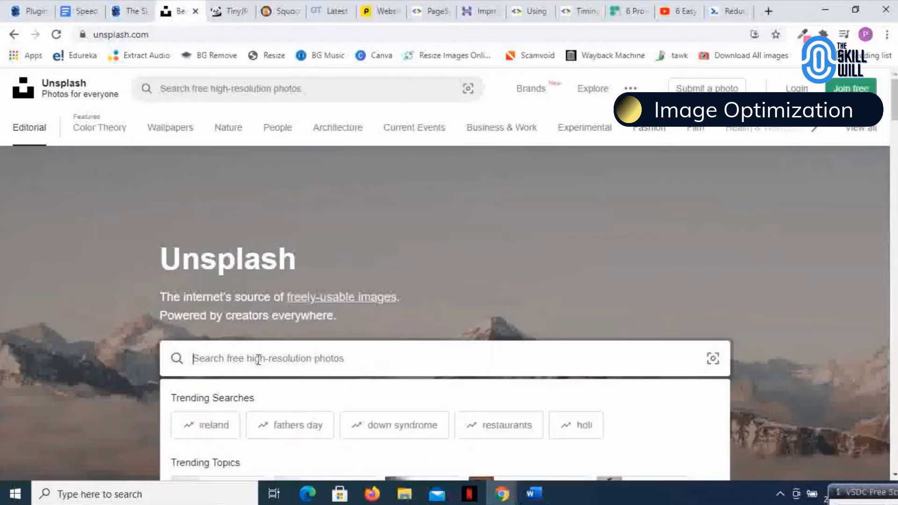
{"action": "type", "text": "web"}
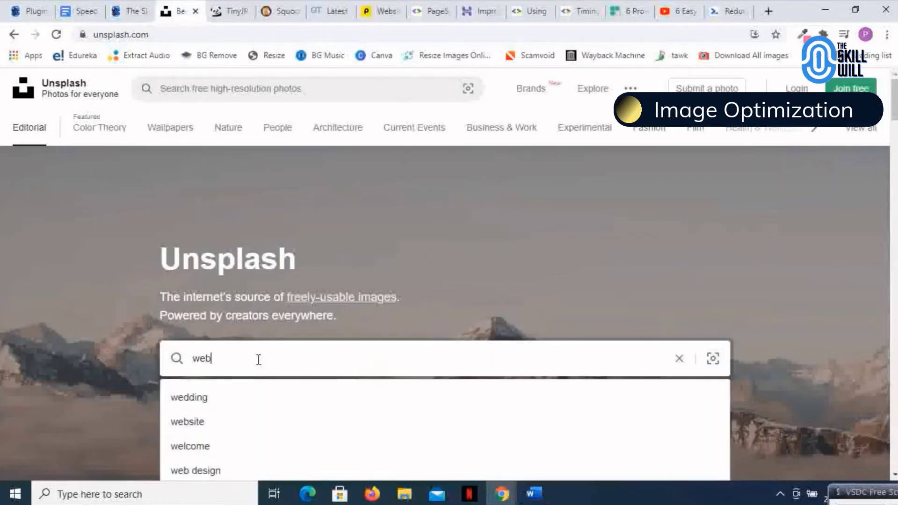
{"action": "left_click", "coordinate": [205, 424]}
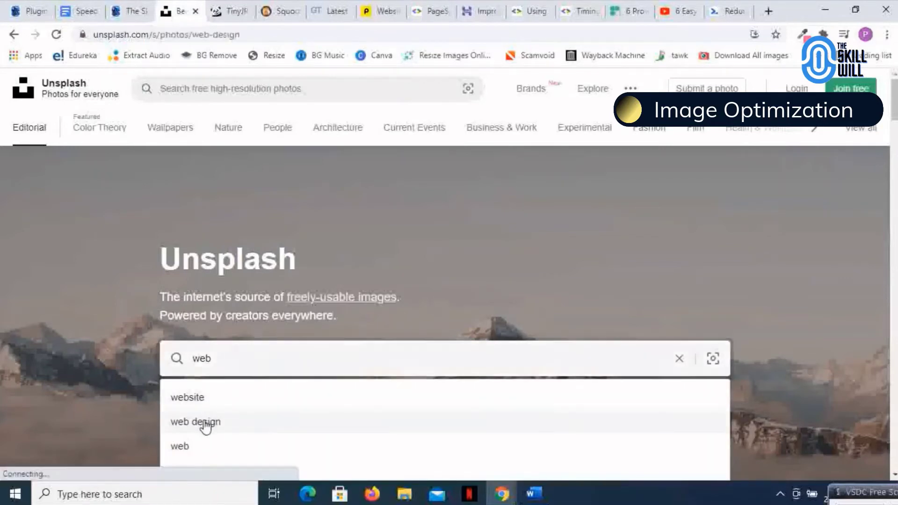
{"action": "scroll", "coordinate": [185, 291], "scroll_direction": "down", "scroll_amount": 3}
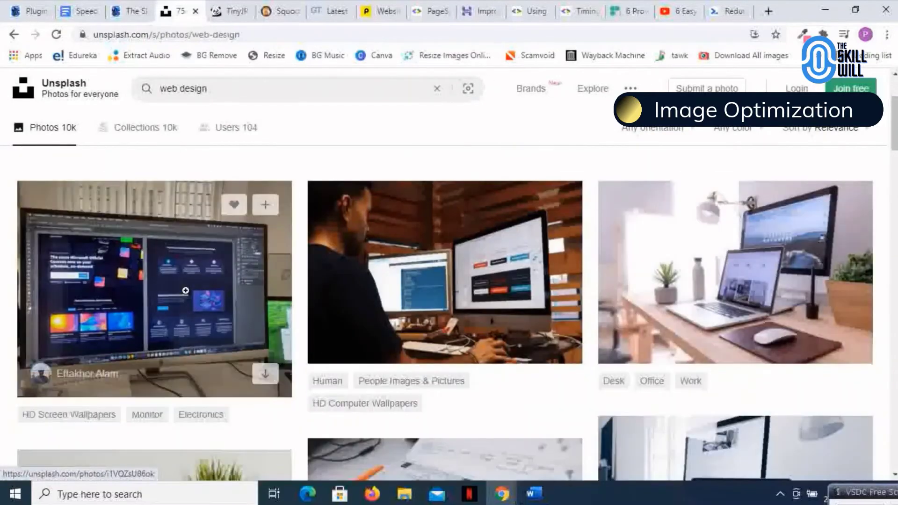
Open the first web design photo, show its available download sizes, and close it without downloading
{"action": "left_click", "coordinate": [185, 290]}
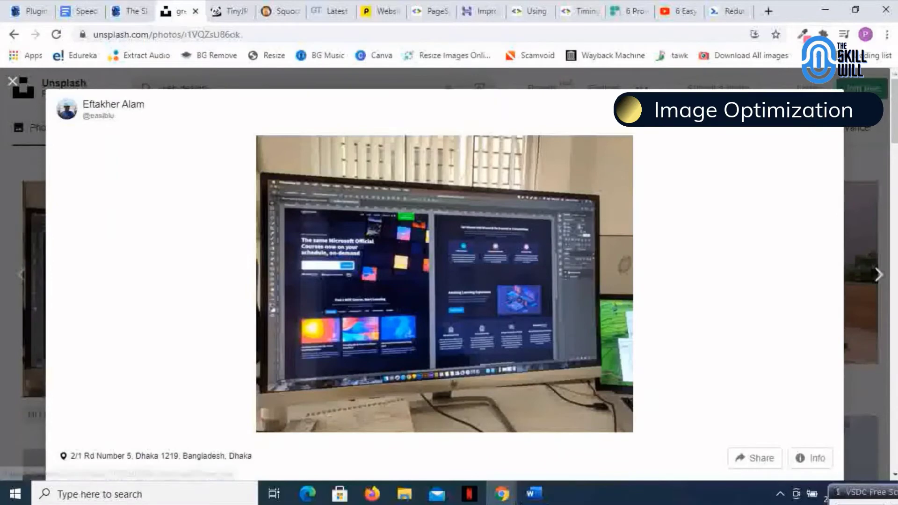
{"action": "left_click", "coordinate": [824, 111]}
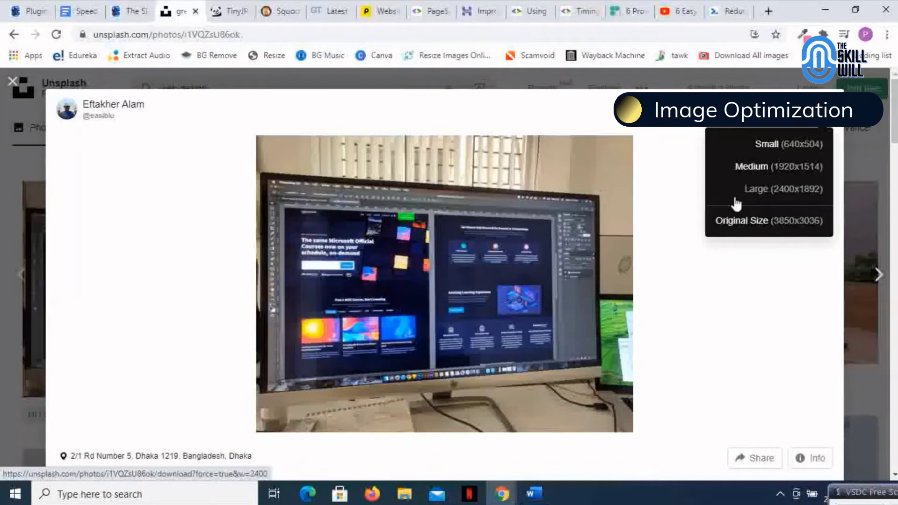
{"action": "left_click", "coordinate": [868, 164]}
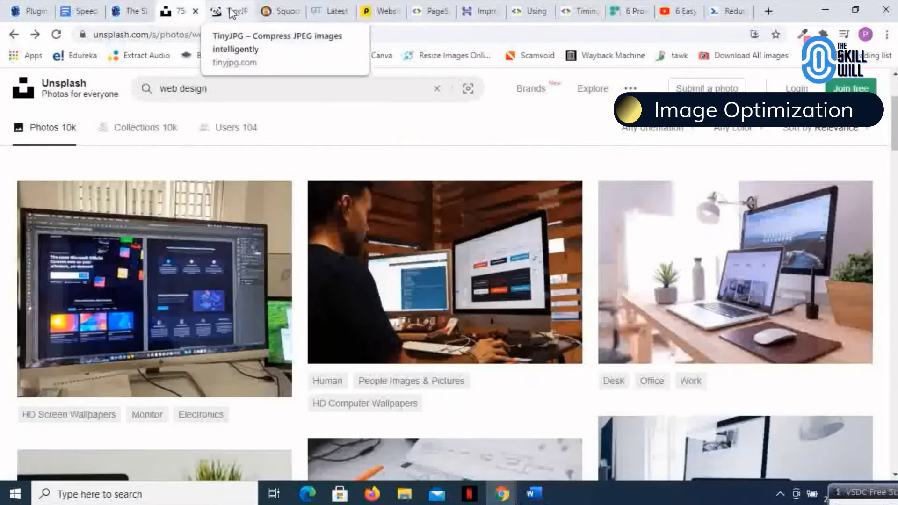
Look at the TinyJPG site and load the Test image from the [imagecyborg.com] folder into Squoosh
{"action": "left_click", "coordinate": [231, 14]}
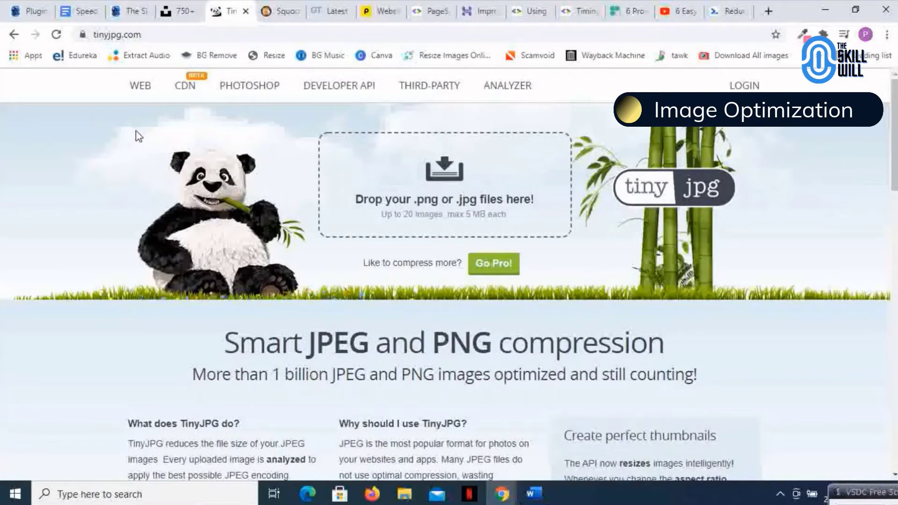
{"action": "left_click", "coordinate": [282, 13]}
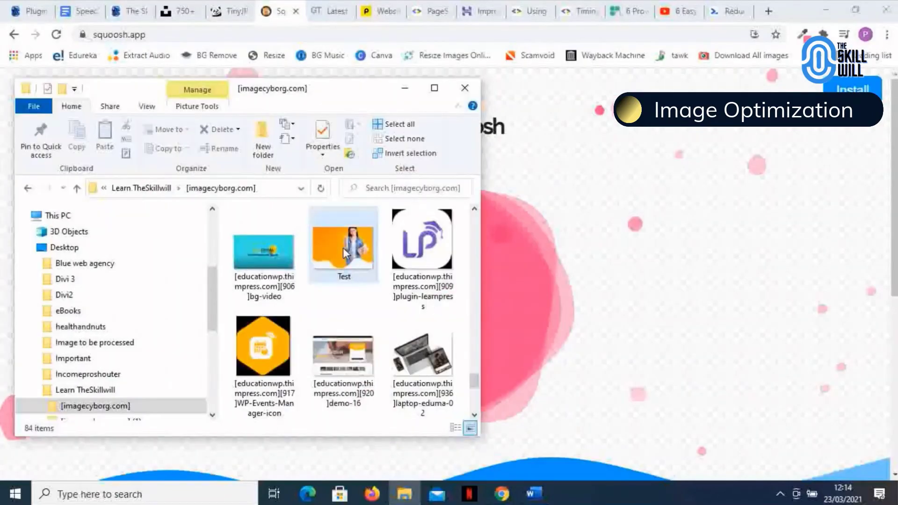
{"action": "left_click", "coordinate": [343, 248]}
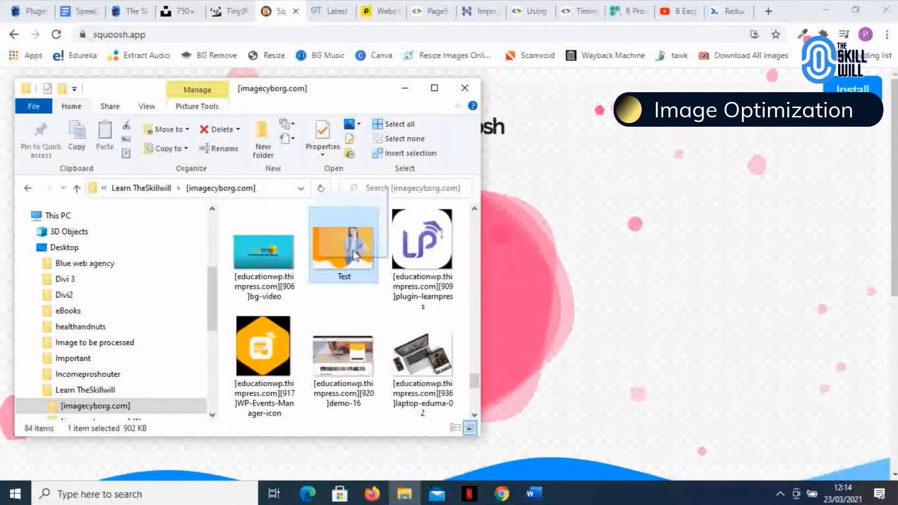
{"action": "mouse_move", "coordinate": [347, 255]}
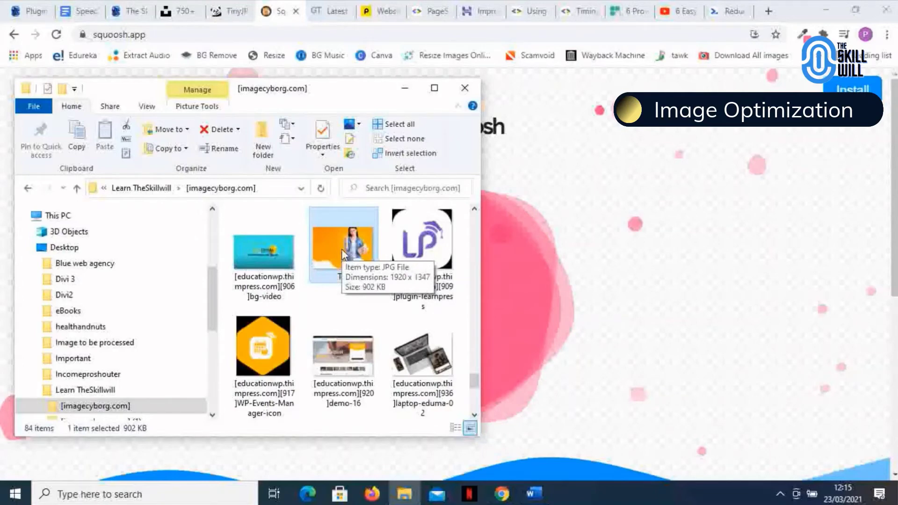
{"action": "left_click_drag", "start_coordinate": [342, 252], "coordinate": [533, 307]}
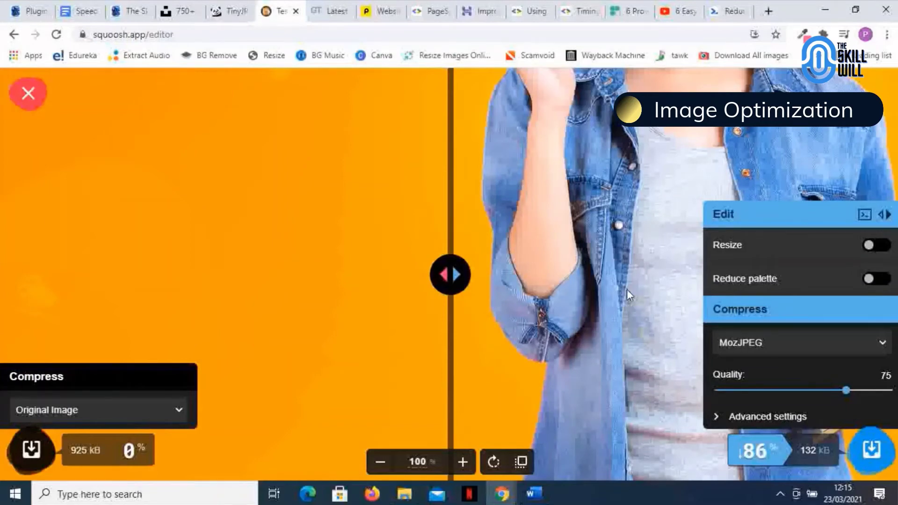
Set the MozJPEG quality to 50 and compare the compressed image with the original
{"action": "scroll", "coordinate": [626, 289], "scroll_direction": "down", "scroll_amount": 2}
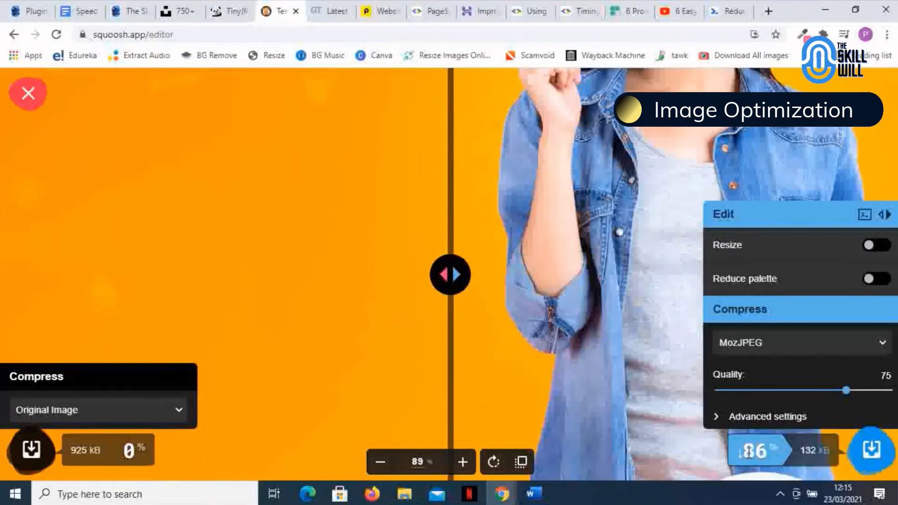
{"action": "left_click_drag", "start_coordinate": [453, 276], "coordinate": [605, 284]}
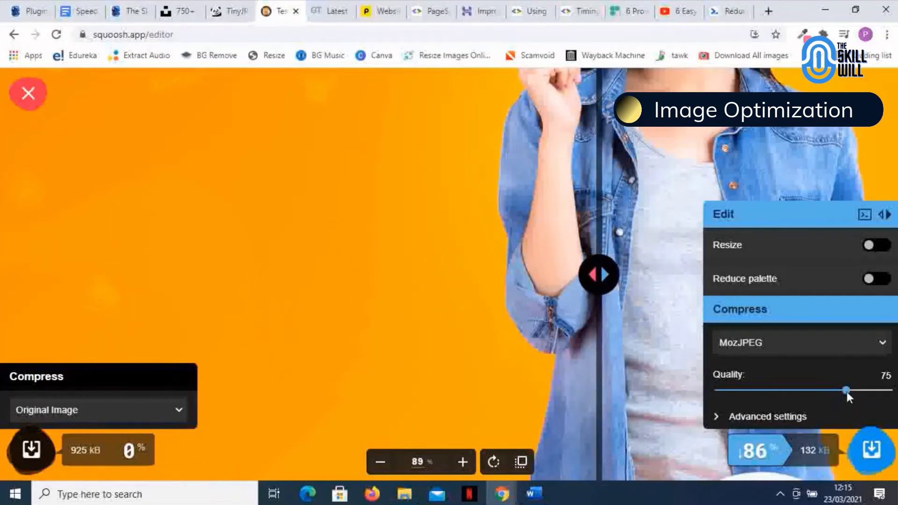
{"action": "mouse_move", "coordinate": [848, 392]}
{"action": "left_click_drag", "start_coordinate": [849, 392], "coordinate": [804, 394]}
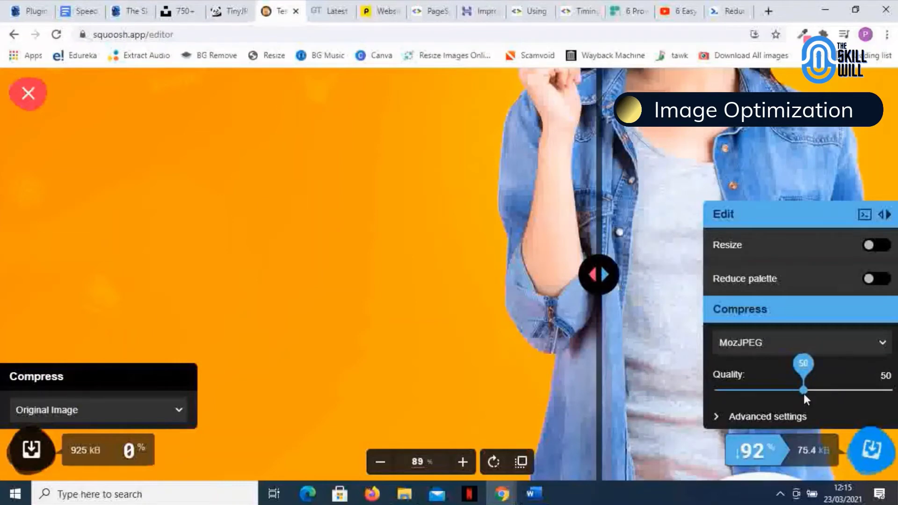
{"action": "left_click_drag", "start_coordinate": [604, 275], "coordinate": [440, 281]}
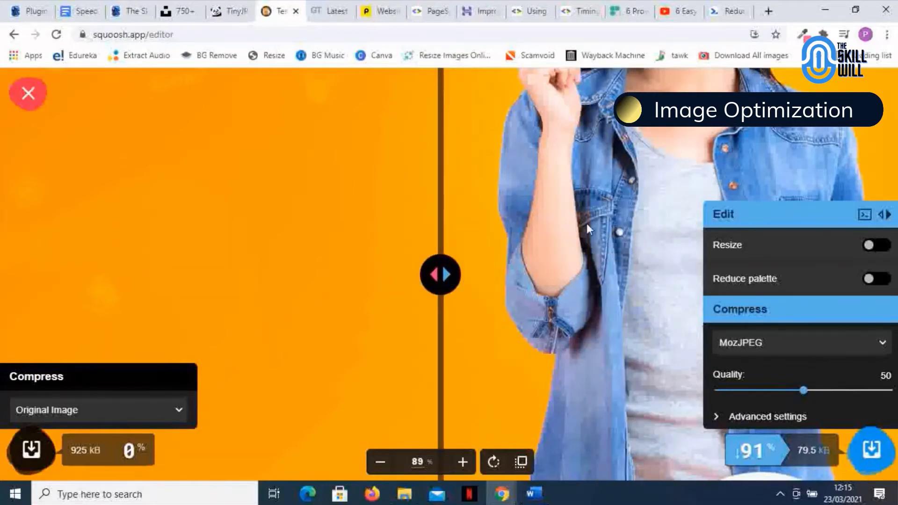
{"action": "scroll", "coordinate": [587, 223], "scroll_direction": "up", "scroll_amount": 5}
{"action": "scroll", "coordinate": [586, 223], "scroll_direction": "down", "scroll_amount": 6}
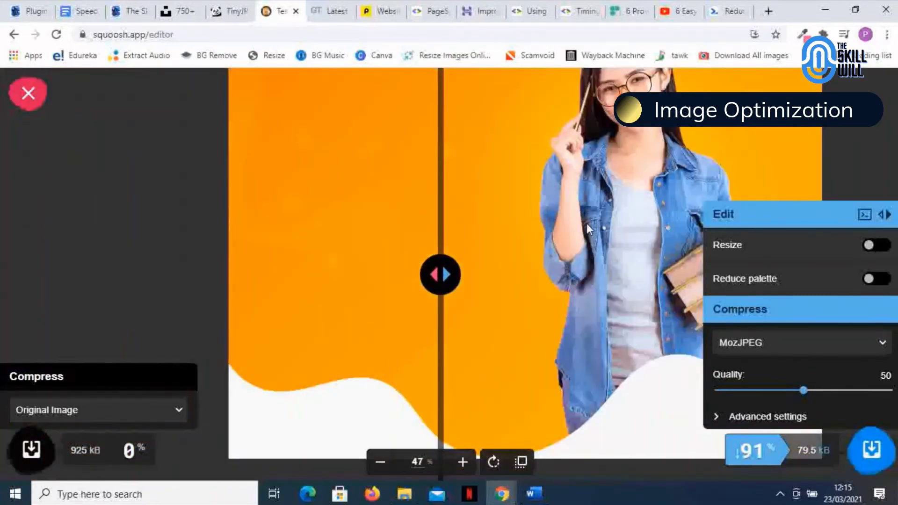
Lower the MozJPEG quality to 21 and enable resizing, comparing the compressed image with the original
{"action": "left_click_drag", "start_coordinate": [456, 282], "coordinate": [647, 274]}
{"action": "left_click_drag", "start_coordinate": [803, 389], "coordinate": [753, 392]}
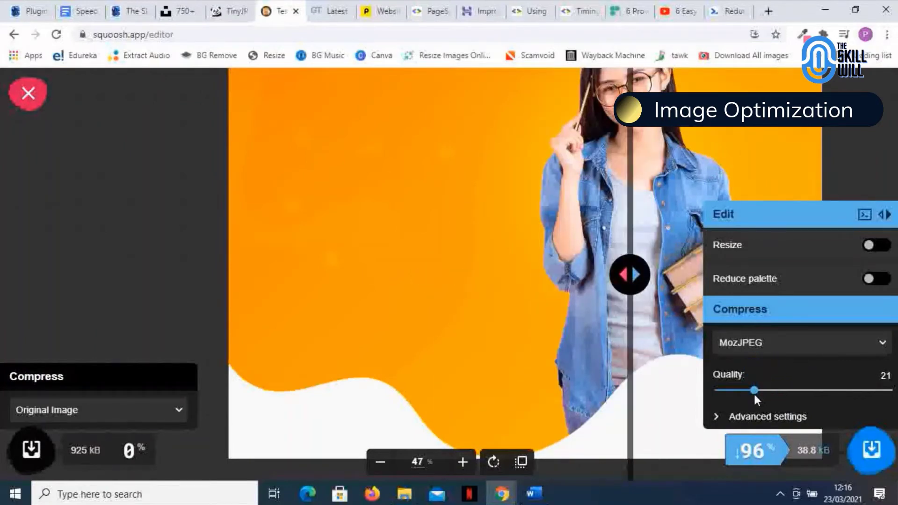
{"action": "left_click_drag", "start_coordinate": [629, 272], "coordinate": [659, 265]}
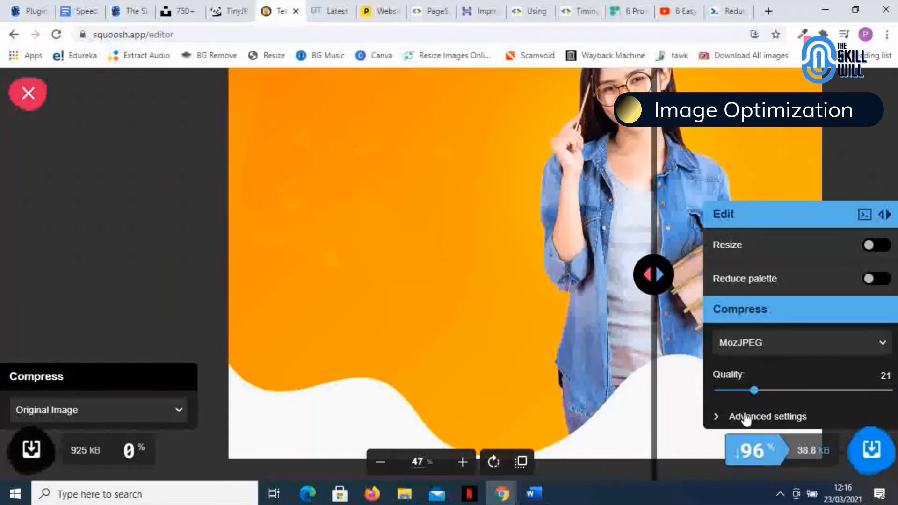
{"action": "left_click_drag", "start_coordinate": [660, 276], "coordinate": [517, 271]}
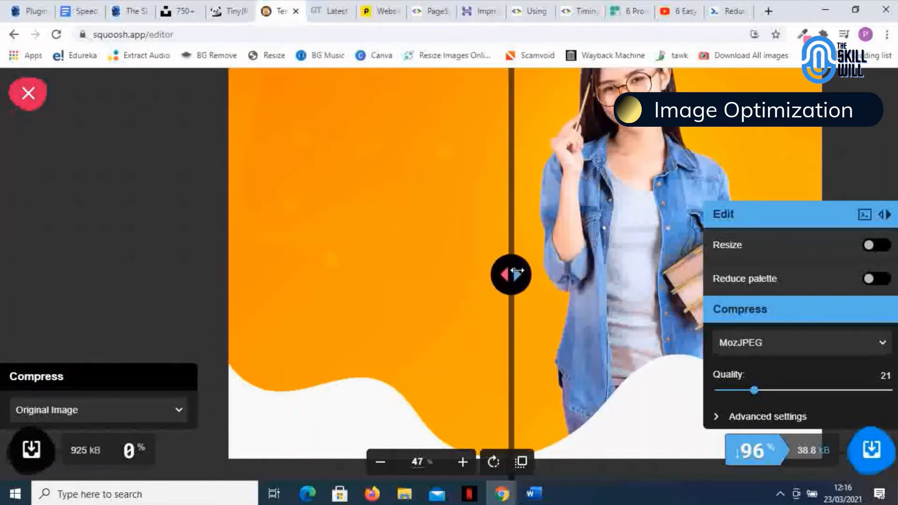
{"action": "left_click", "coordinate": [877, 245]}
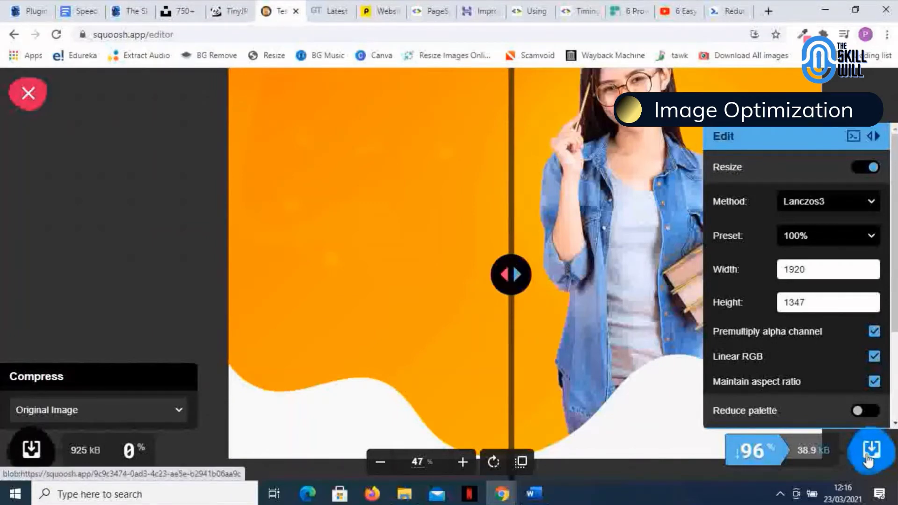
{"action": "mouse_move", "coordinate": [511, 274]}
{"action": "left_mouse_down"}
{"action": "mouse_move", "coordinate": [671, 275]}
{"action": "mouse_move", "coordinate": [498, 267]}
{"action": "left_mouse_up"}
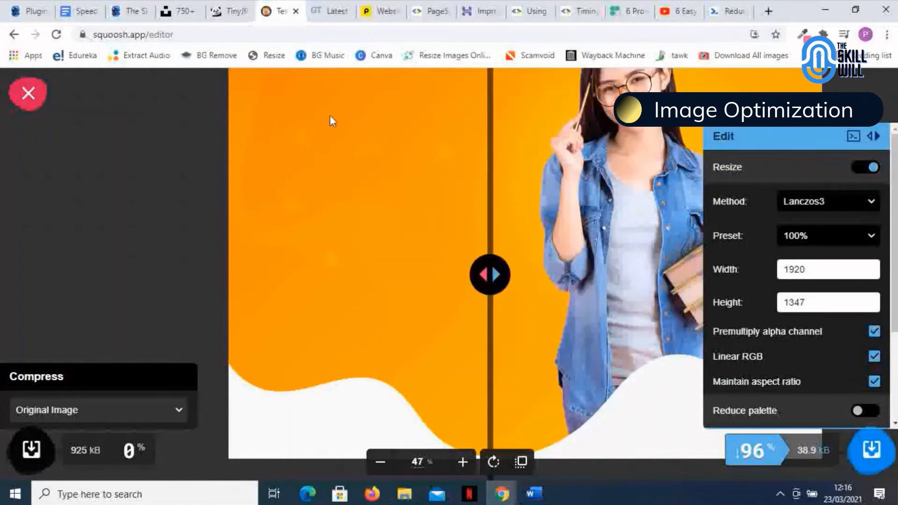
Open the media library in The Skill Will's WordPress admin and browse the uploaded images
{"action": "left_click", "coordinate": [130, 16]}
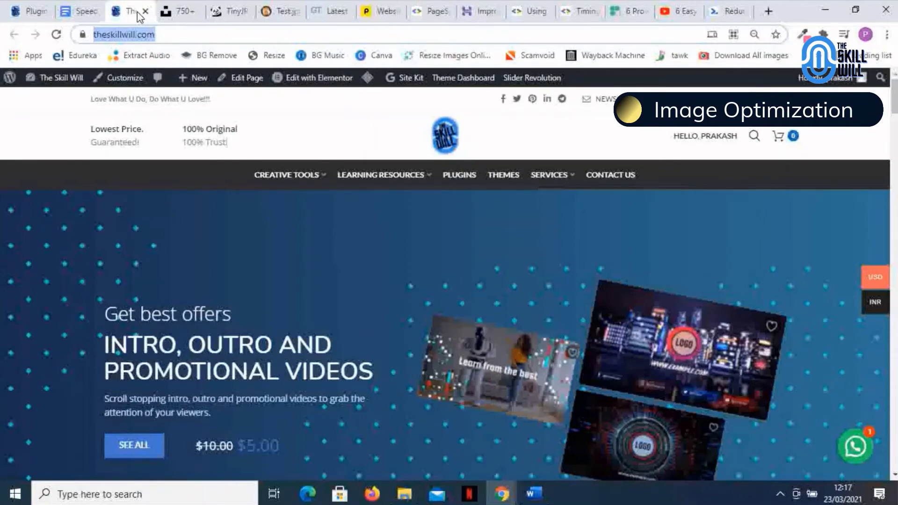
{"action": "left_click", "coordinate": [32, 12]}
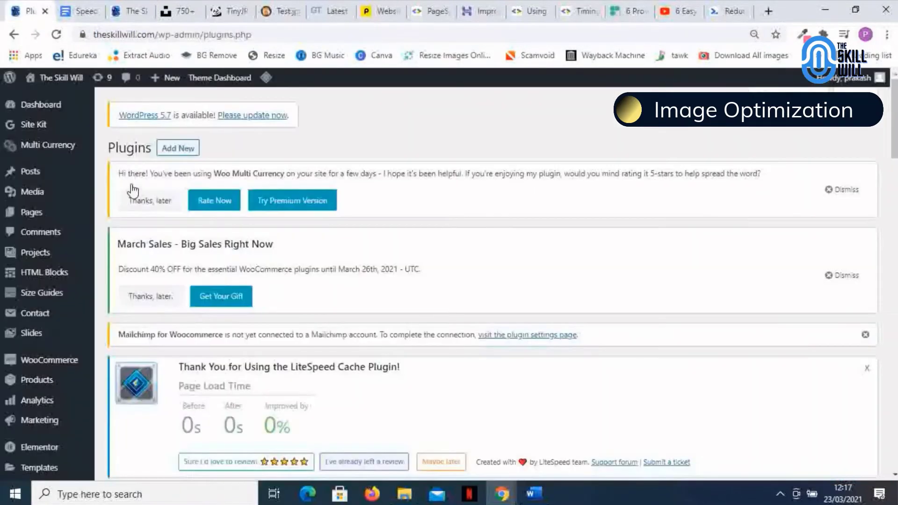
{"action": "mouse_move", "coordinate": [36, 200]}
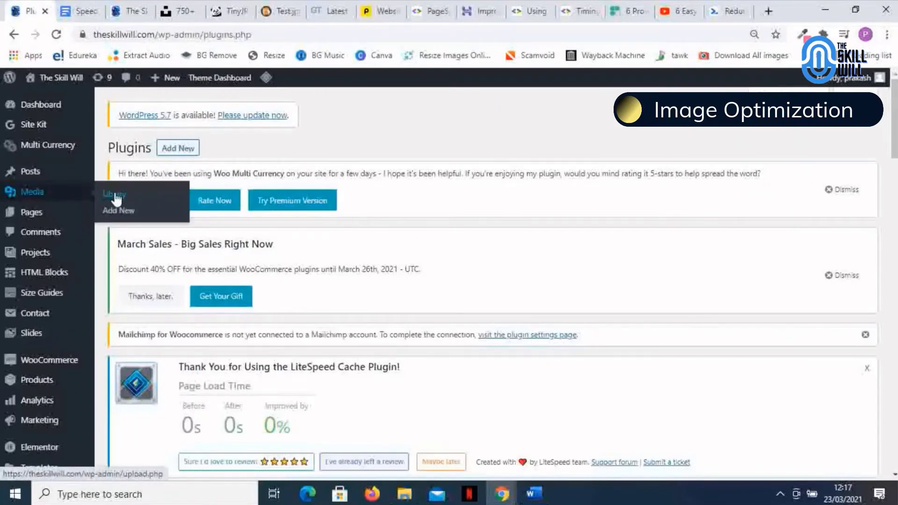
{"action": "left_click", "coordinate": [41, 199]}
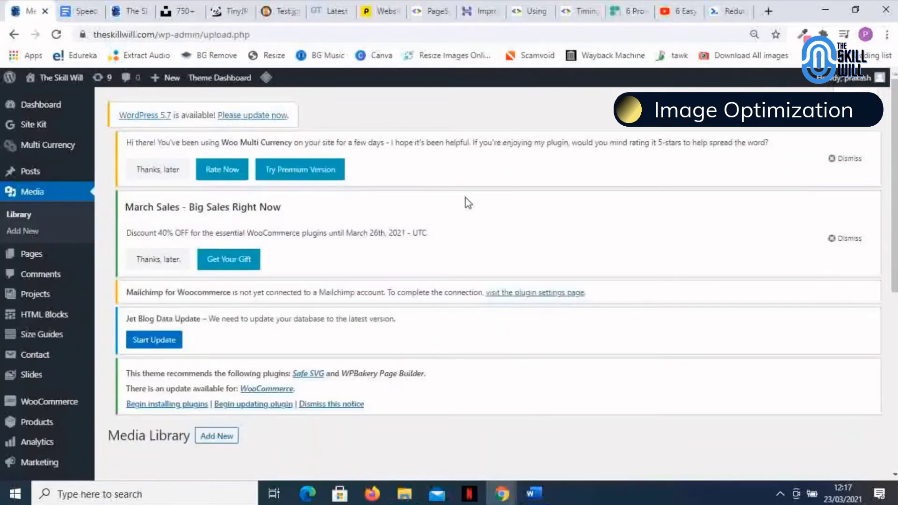
{"action": "scroll", "coordinate": [589, 199], "scroll_direction": "down", "scroll_amount": 6}
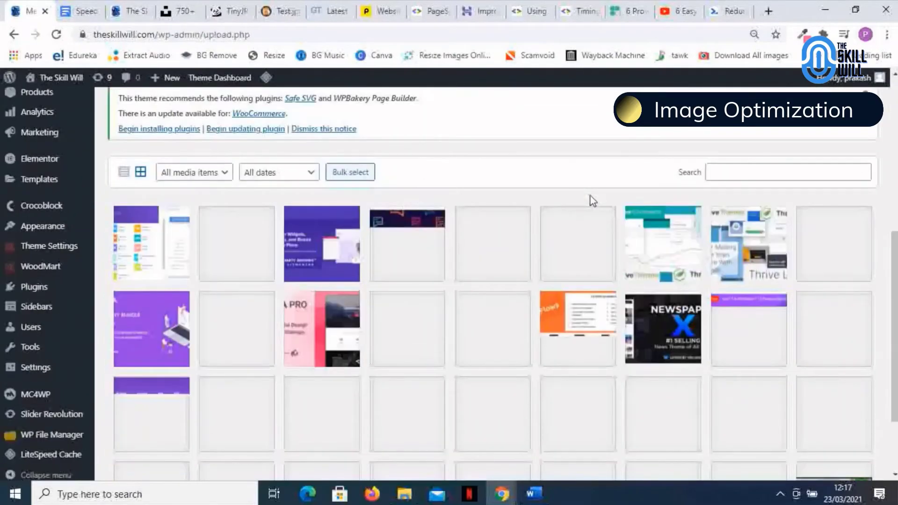
{"action": "scroll", "coordinate": [473, 219], "scroll_direction": "down", "scroll_amount": 10}
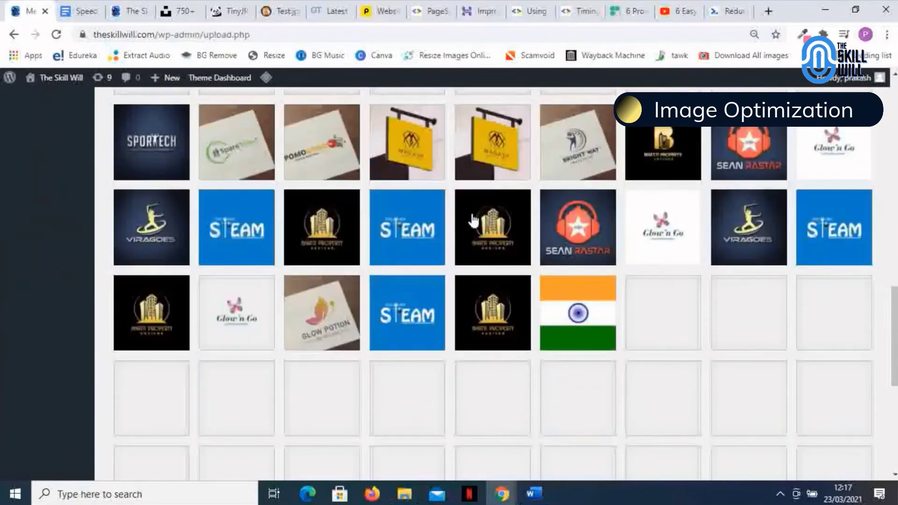
{"action": "scroll", "coordinate": [473, 218], "scroll_direction": "down", "scroll_amount": 3}
{"action": "scroll", "coordinate": [473, 220], "scroll_direction": "down", "scroll_amount": 3}
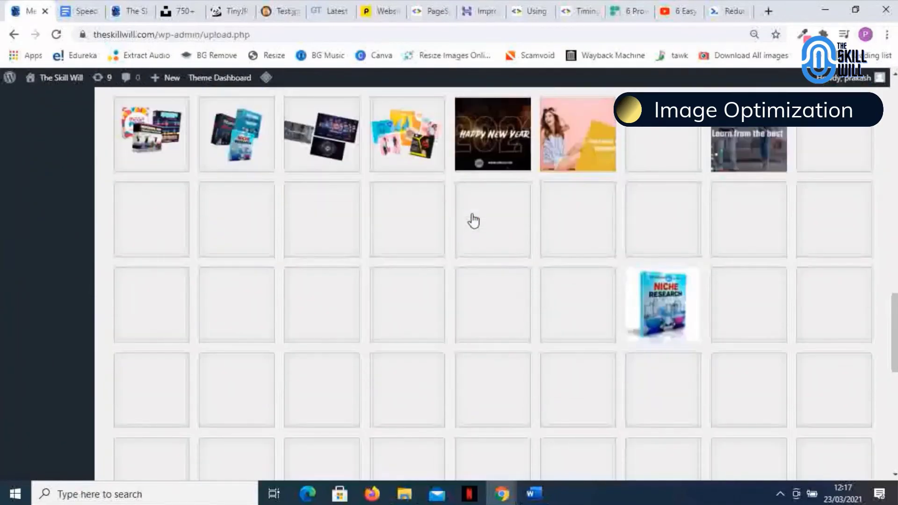
{"action": "scroll", "coordinate": [475, 220], "scroll_direction": "up", "scroll_amount": 20}
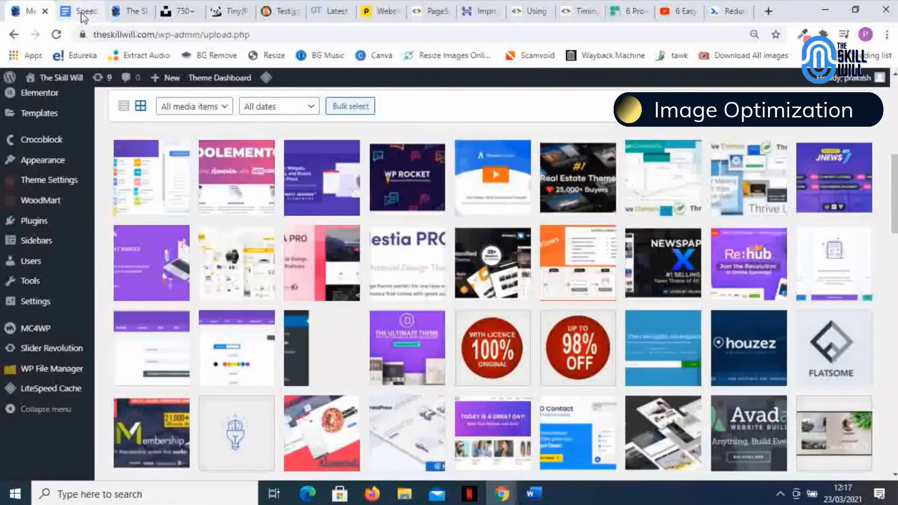
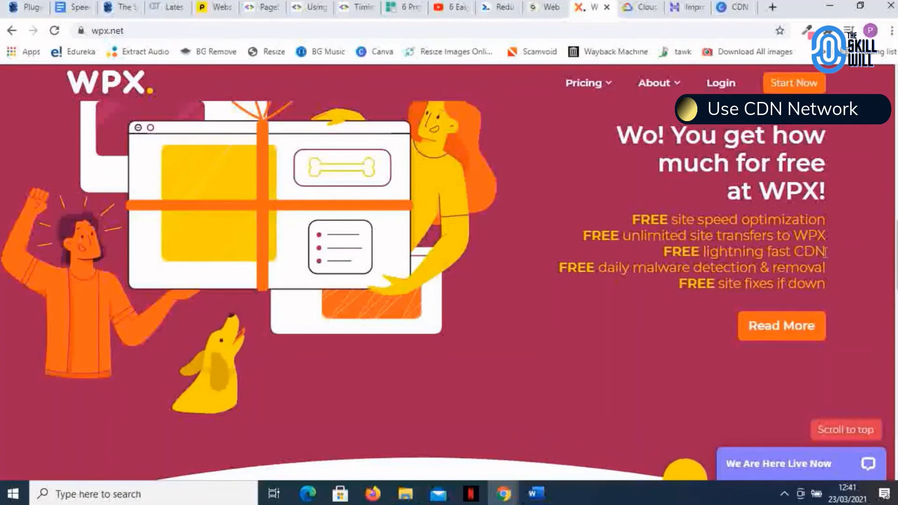
Highlight the free lightning fast CDN feature on the WPX page and look over the Cloudflare homepage
{"action": "left_click_drag", "start_coordinate": [825, 252], "coordinate": [667, 253]}
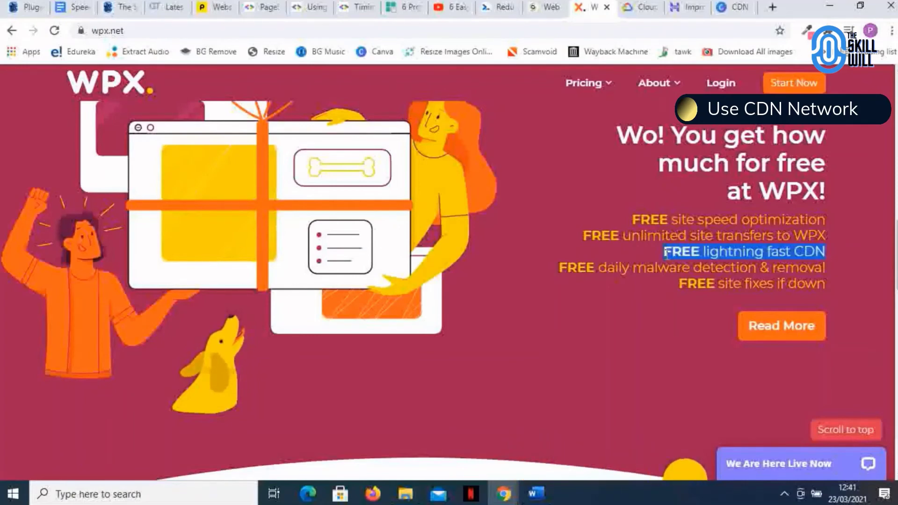
{"action": "left_click", "coordinate": [637, 7]}
{"action": "key", "text": "ctrl+shift+Tab"}
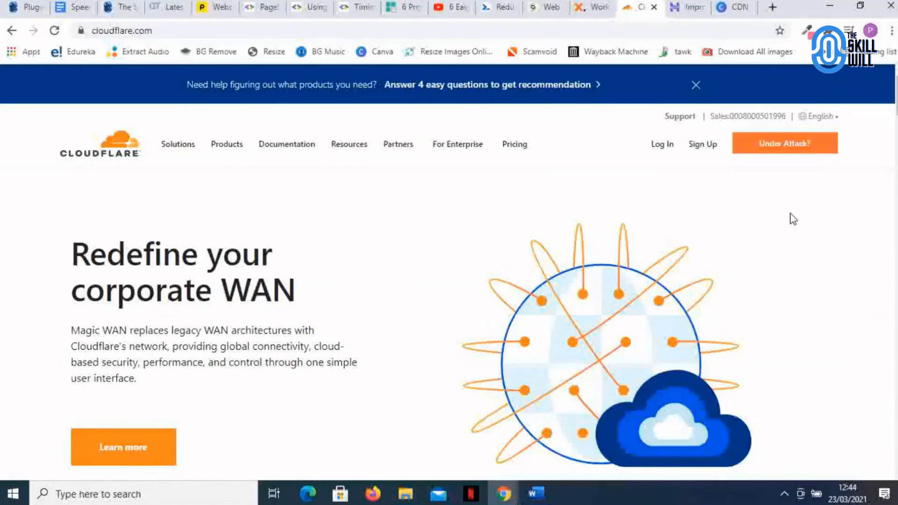
{"action": "scroll", "coordinate": [793, 219], "scroll_direction": "down", "scroll_amount": 2}
{"action": "scroll", "coordinate": [790, 218], "scroll_direction": "down", "scroll_amount": 2}
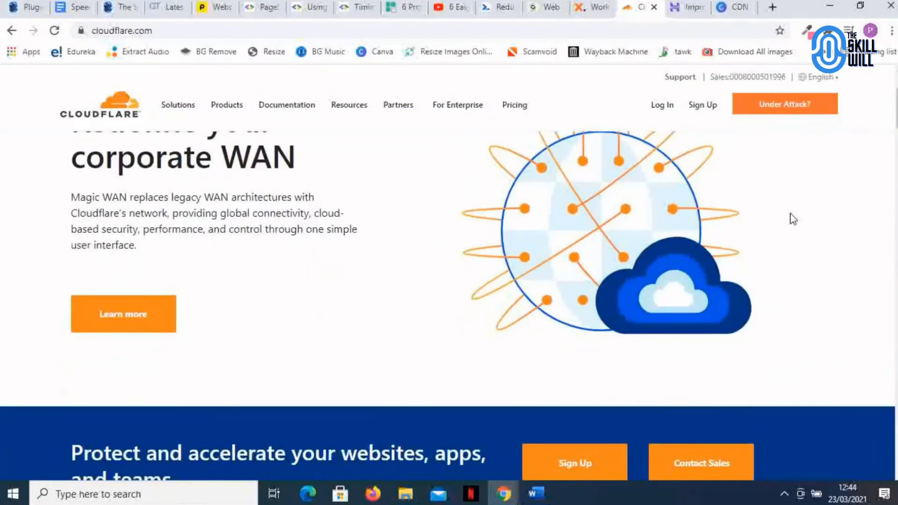
{"action": "scroll", "coordinate": [794, 219], "scroll_direction": "up", "scroll_amount": 4}
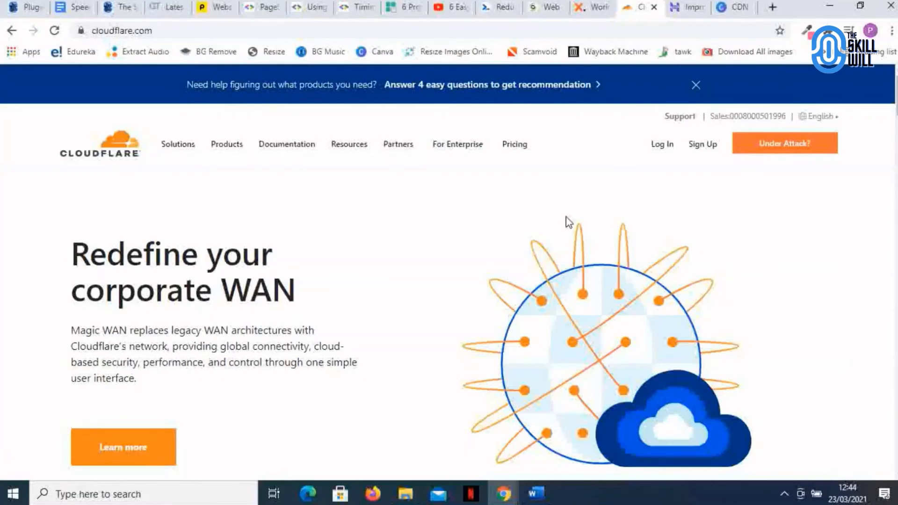
Look over the Cloudflare homepage and compare NameHero's cloud hosting plans and their included features
{"action": "scroll", "coordinate": [744, 225], "scroll_direction": "down", "scroll_amount": 2}
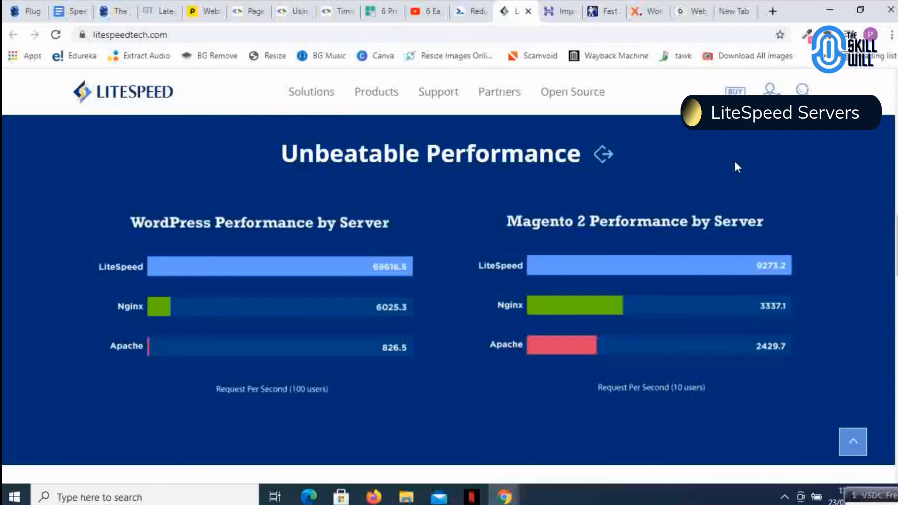
{"action": "left_click", "coordinate": [609, 14]}
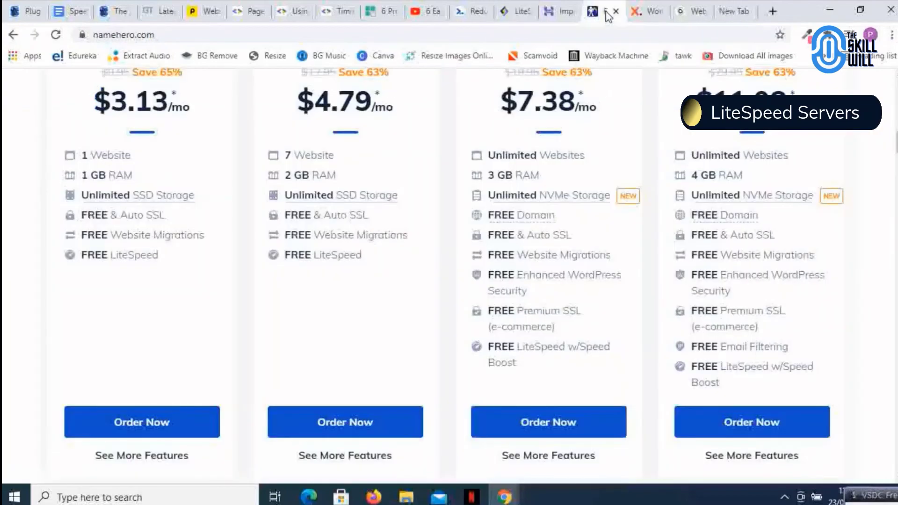
{"action": "scroll", "coordinate": [646, 147], "scroll_direction": "up", "scroll_amount": 4}
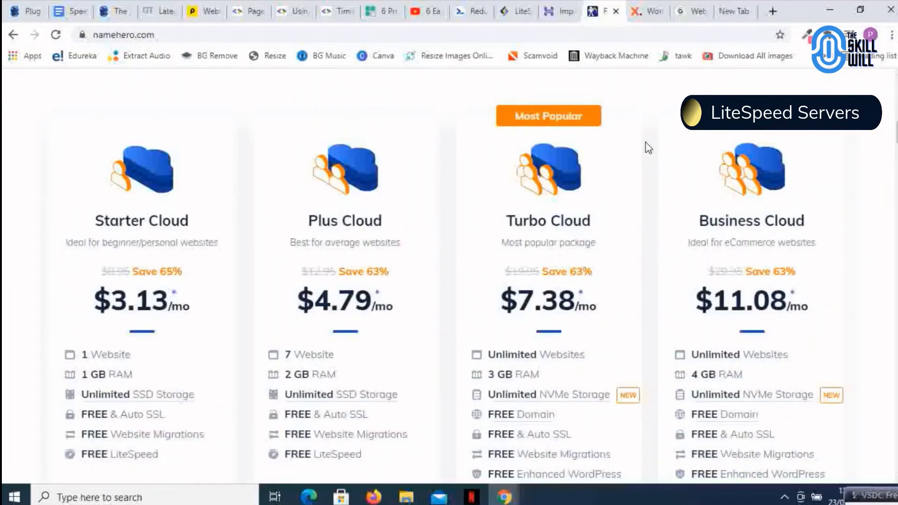
{"action": "scroll", "coordinate": [626, 225], "scroll_direction": "down", "scroll_amount": 3}
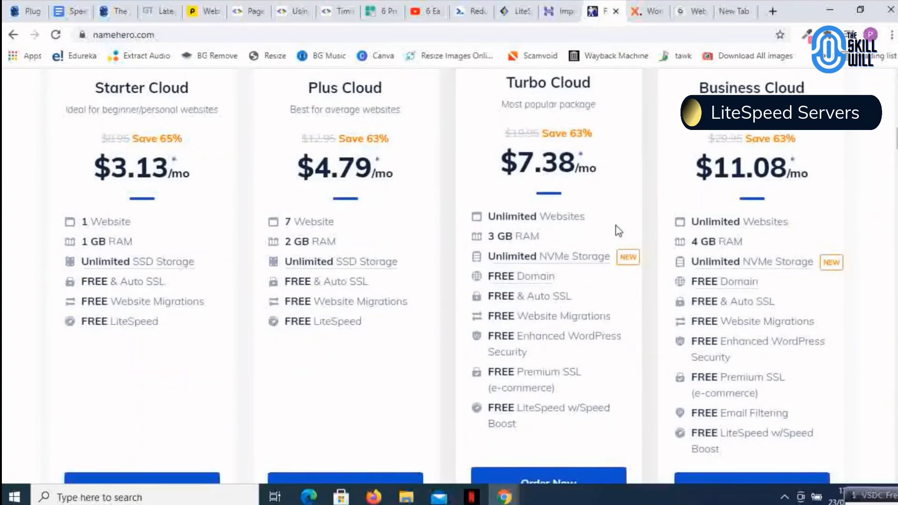
View the WPX free features section and the SiteGround web hosting homepage
{"action": "left_click", "coordinate": [646, 12]}
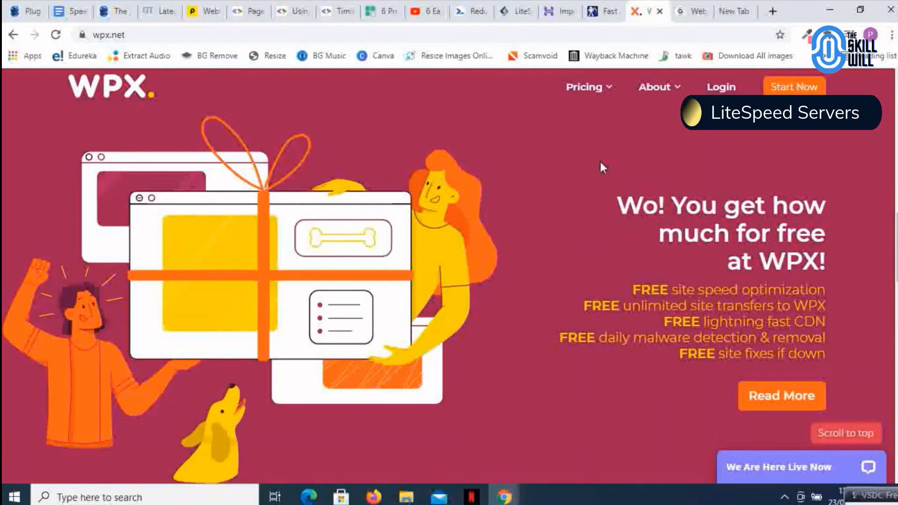
{"action": "left_click", "coordinate": [696, 13]}
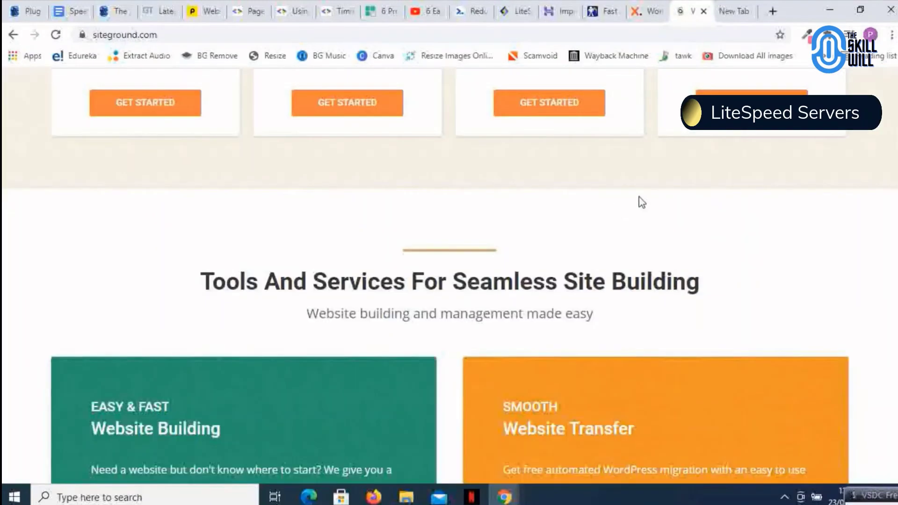
{"action": "scroll", "coordinate": [641, 200], "scroll_direction": "up", "scroll_amount": 10}
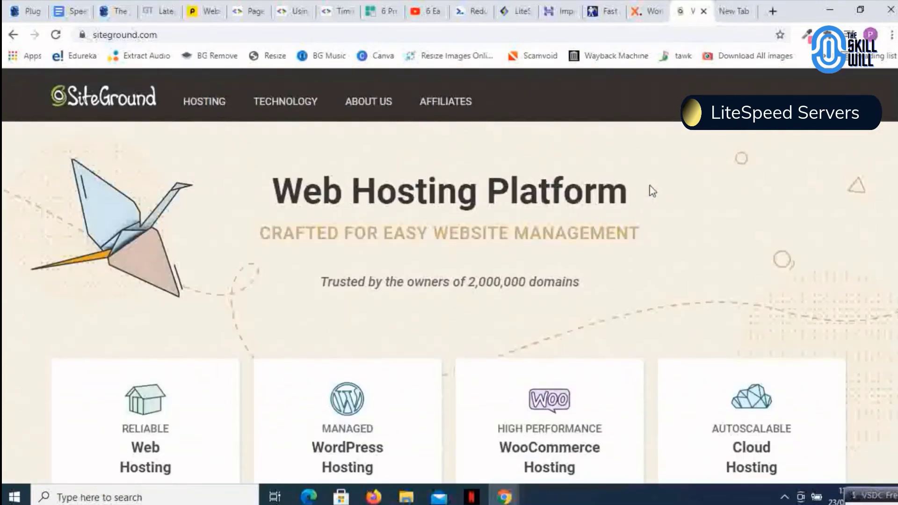
View Hostinger's blog article on improving website performance with LiteSpeed and clear its text highlight, then return to the notes document
{"action": "left_click", "coordinate": [561, 11]}
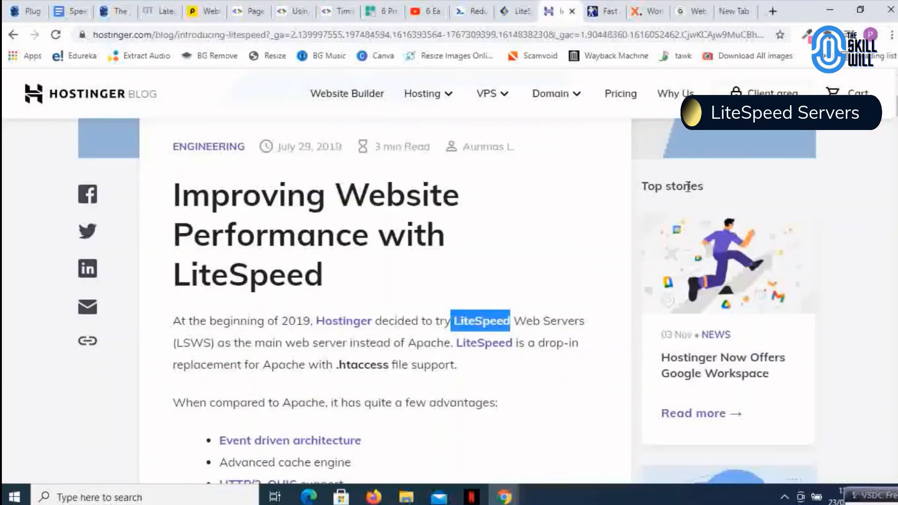
{"action": "left_click", "coordinate": [502, 215]}
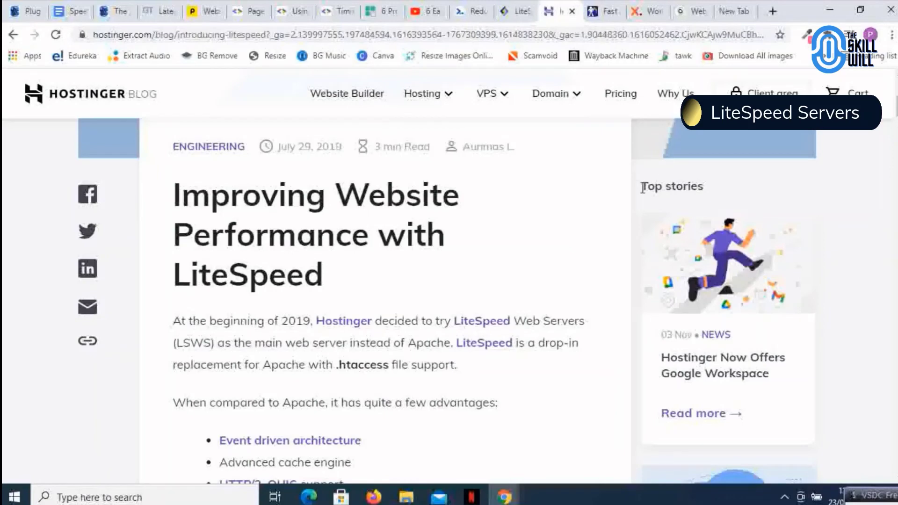
{"action": "left_click", "coordinate": [518, 14]}
{"action": "left_click", "coordinate": [71, 13]}
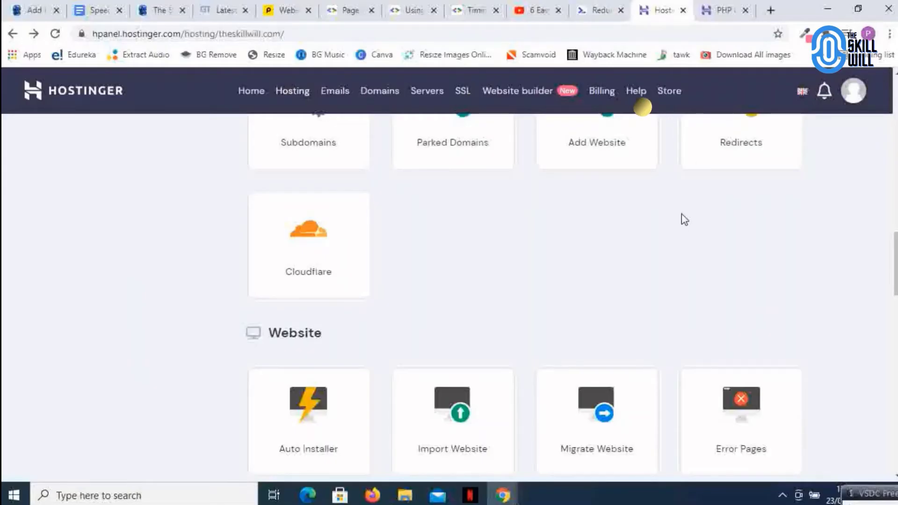
Browse the Accounts, Emails and Domains sections of the Hostinger hosting dashboard for theskillwill.com to locate the PHP settings
{"action": "scroll", "coordinate": [683, 218], "scroll_direction": "up", "scroll_amount": 4}
{"action": "scroll", "coordinate": [682, 217], "scroll_direction": "up", "scroll_amount": 3}
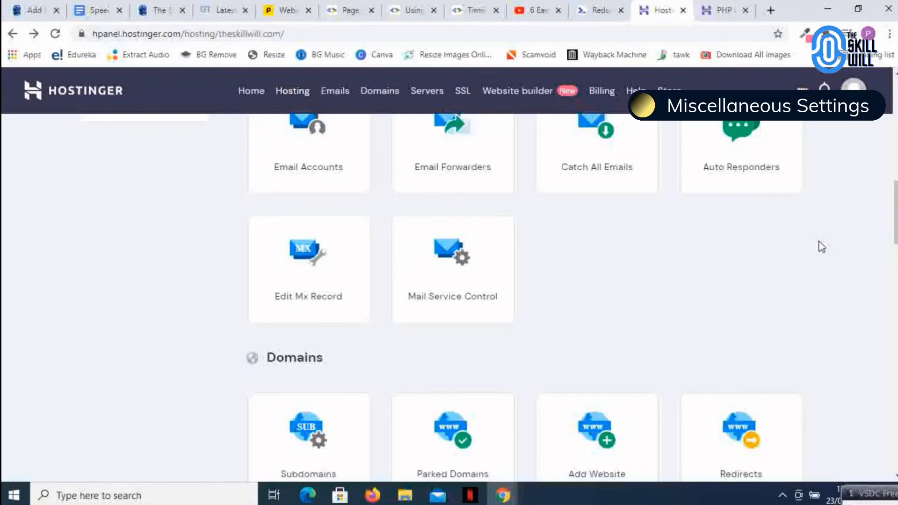
{"action": "scroll", "coordinate": [672, 274], "scroll_direction": "up", "scroll_amount": 7}
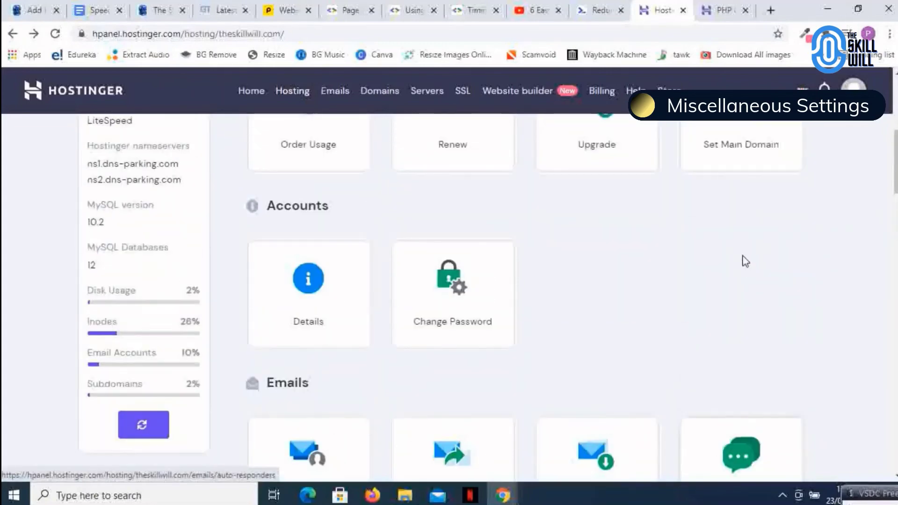
{"action": "scroll", "coordinate": [746, 261], "scroll_direction": "down", "scroll_amount": 6}
{"action": "scroll", "coordinate": [745, 280], "scroll_direction": "up", "scroll_amount": 4}
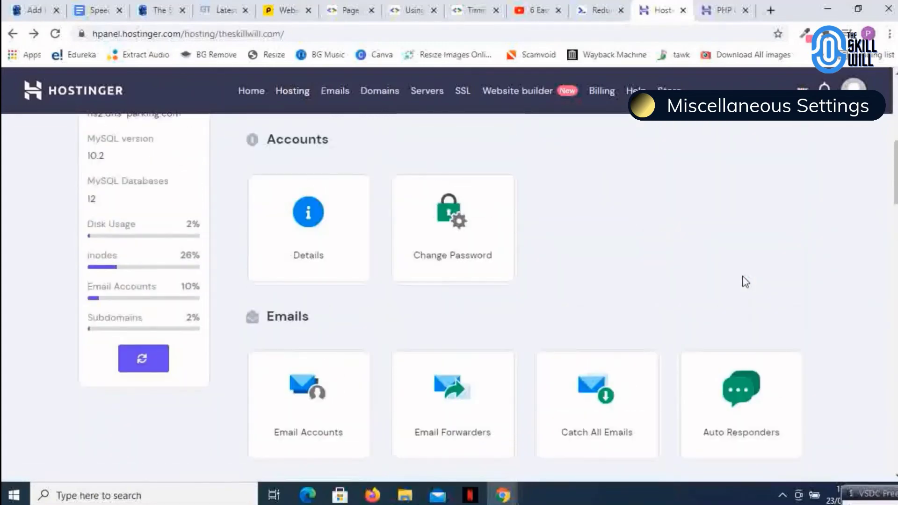
{"action": "scroll", "coordinate": [745, 281], "scroll_direction": "down", "scroll_amount": 3}
{"action": "scroll", "coordinate": [827, 274], "scroll_direction": "down", "scroll_amount": 3}
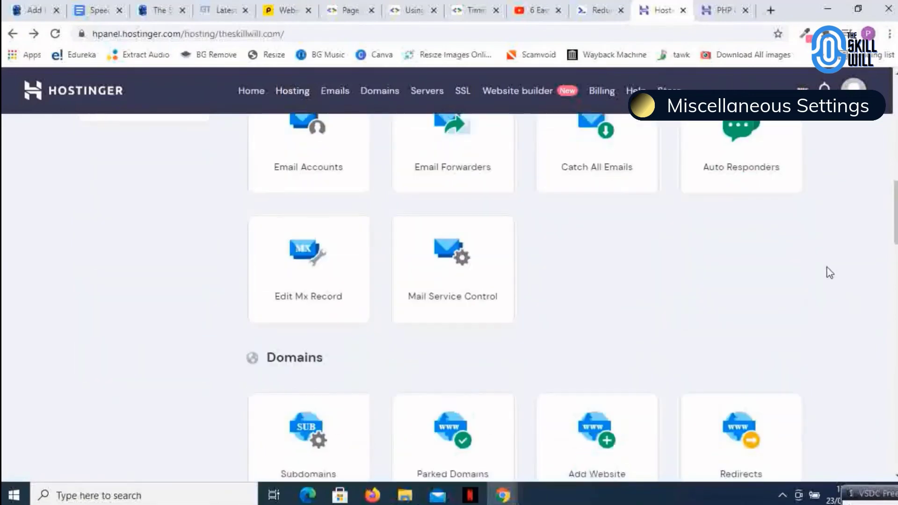
{"action": "scroll", "coordinate": [829, 274], "scroll_direction": "down", "scroll_amount": 4}
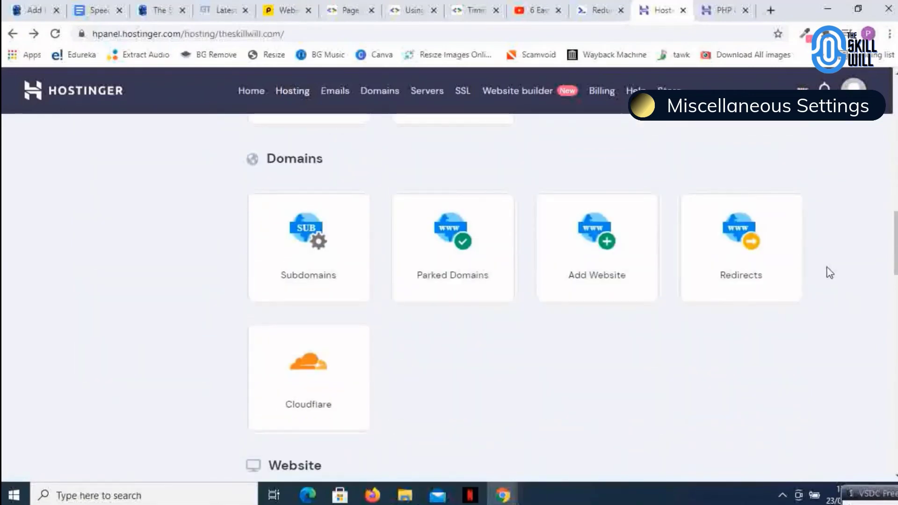
Search the dashboard for "ph", open PHP Configuration to view the PHP versions, and close the duplicate tab and the search
{"action": "key", "text": "ctrl+f"}
{"action": "type", "text": "ph"}
{"action": "key", "text": "Return"}
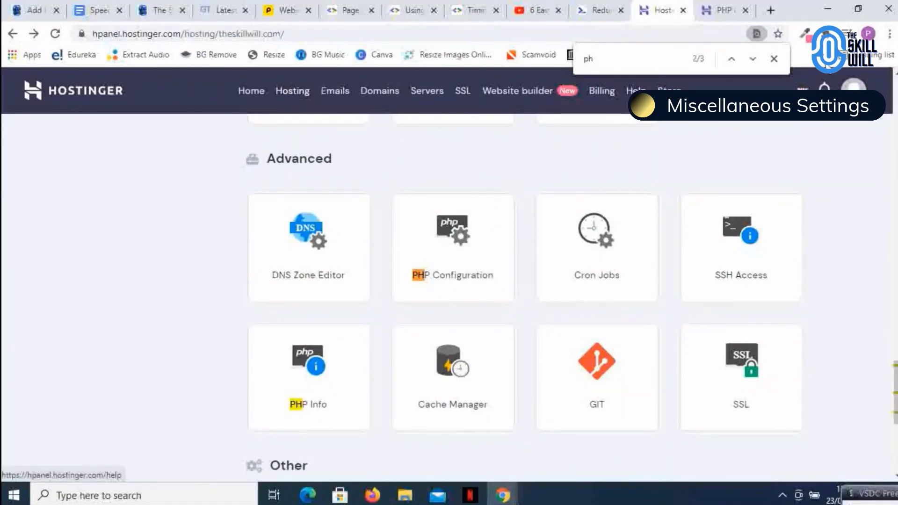
{"action": "left_click", "coordinate": [447, 240]}
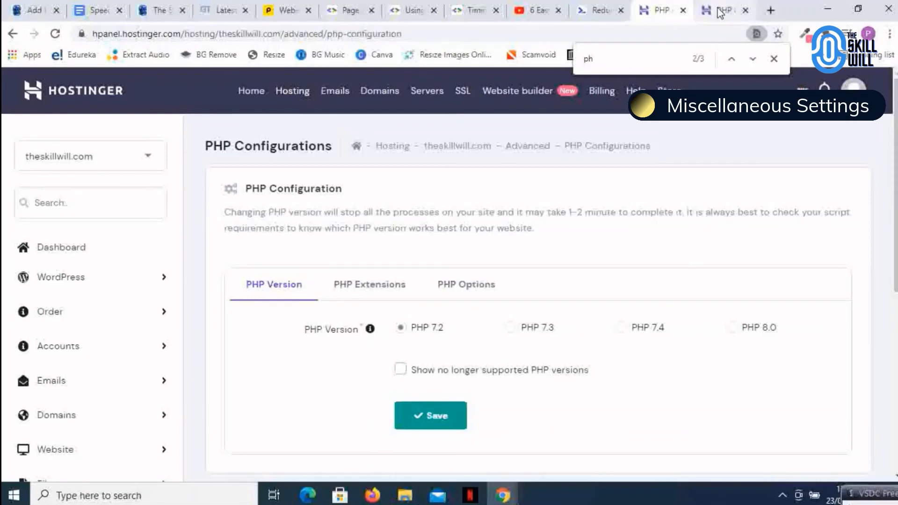
{"action": "left_click", "coordinate": [745, 10]}
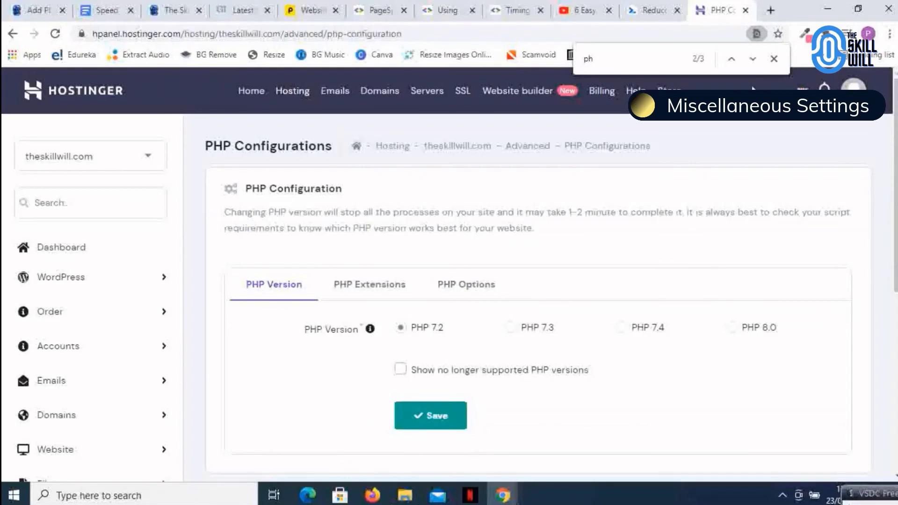
{"action": "left_click", "coordinate": [773, 59]}
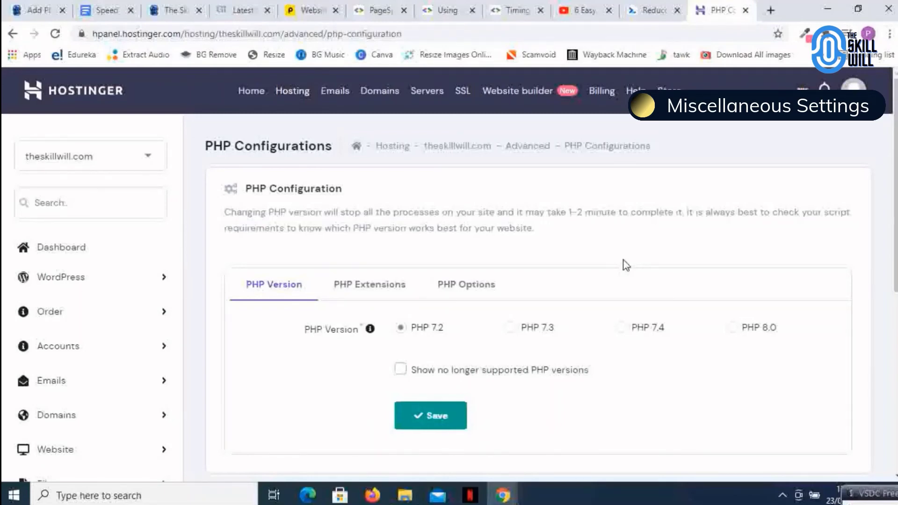
Highlight the WordPress compatibility notes of the Classic Editor and Jetpack plugins on the WordPress plugin installation page
{"action": "left_click", "coordinate": [37, 14]}
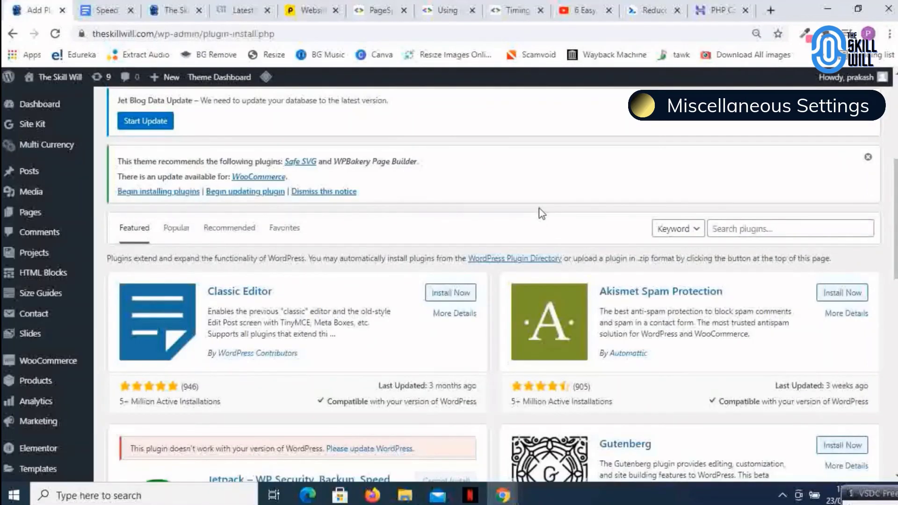
{"action": "scroll", "coordinate": [537, 213], "scroll_direction": "up", "scroll_amount": 3}
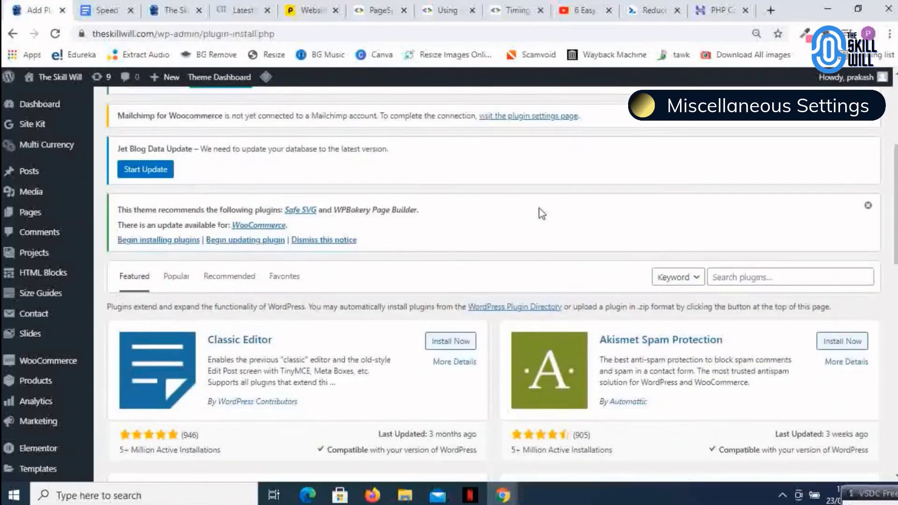
{"action": "scroll", "coordinate": [538, 213], "scroll_direction": "down", "scroll_amount": 5}
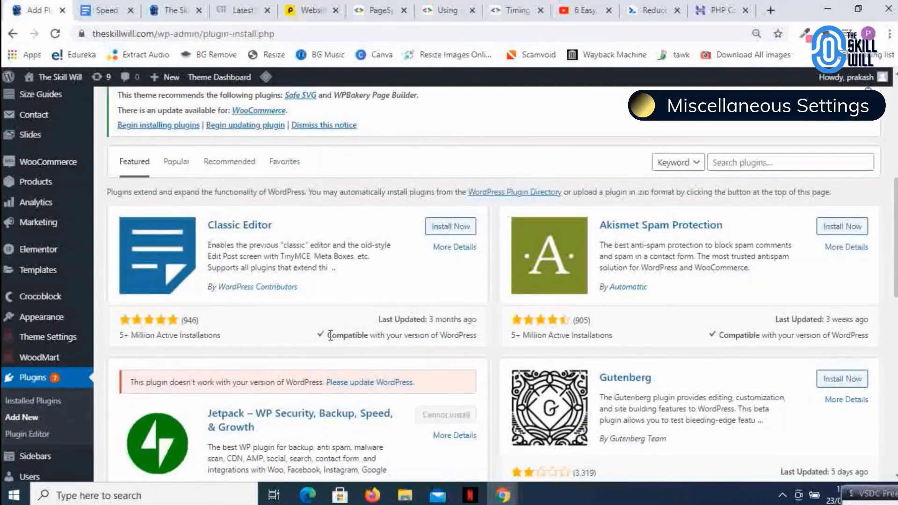
{"action": "left_click_drag", "start_coordinate": [328, 334], "coordinate": [477, 336]}
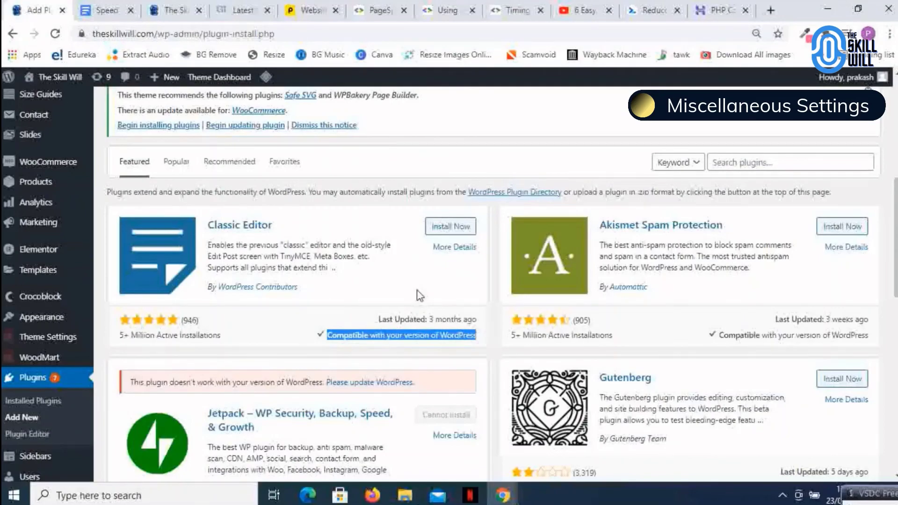
{"action": "scroll", "coordinate": [420, 295], "scroll_direction": "down", "scroll_amount": 4}
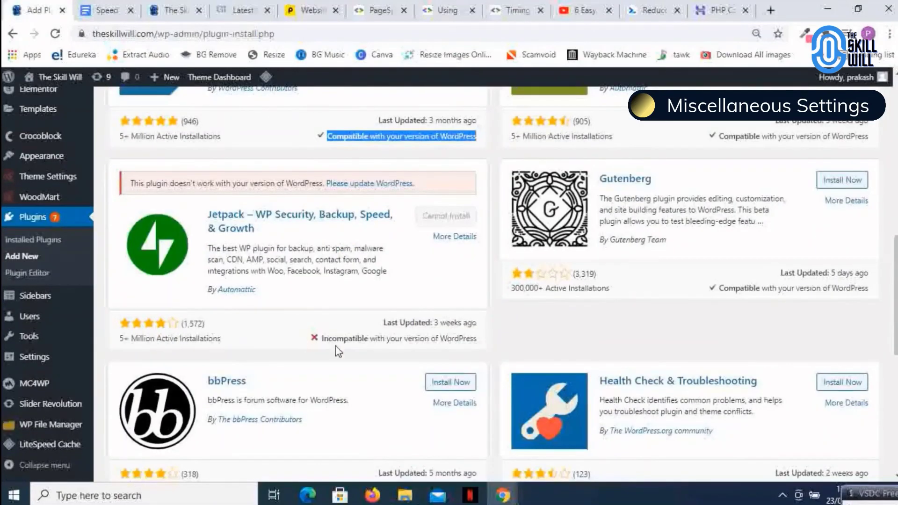
{"action": "left_click_drag", "start_coordinate": [322, 339], "coordinate": [475, 341]}
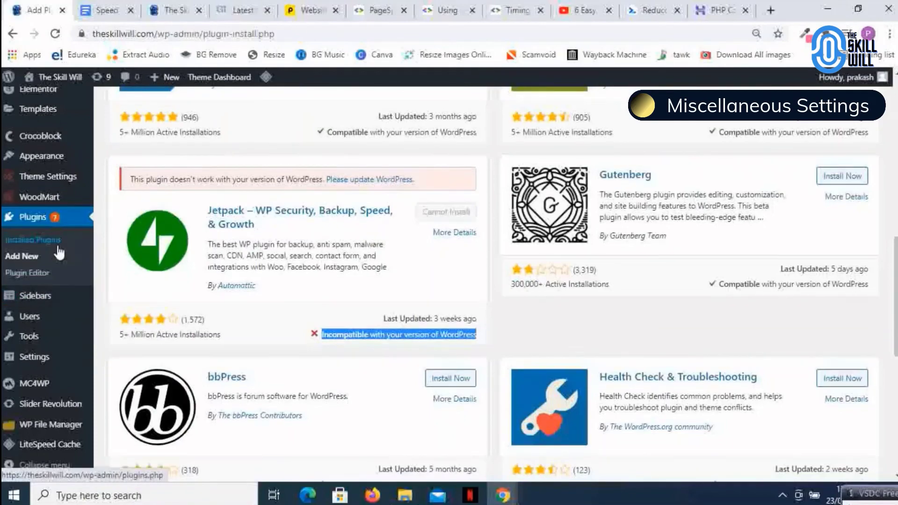
Open the WordPress Themes page and look over the Woodmart themes and the Broken Themes list
{"action": "scroll", "coordinate": [58, 254], "scroll_direction": "down", "scroll_amount": 4}
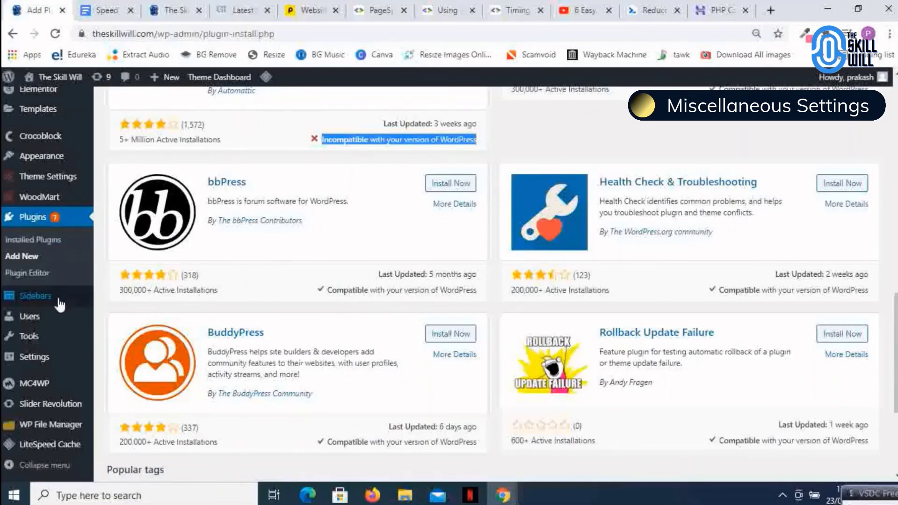
{"action": "scroll", "coordinate": [50, 295], "scroll_direction": "up", "scroll_amount": 3}
{"action": "mouse_move", "coordinate": [50, 295]}
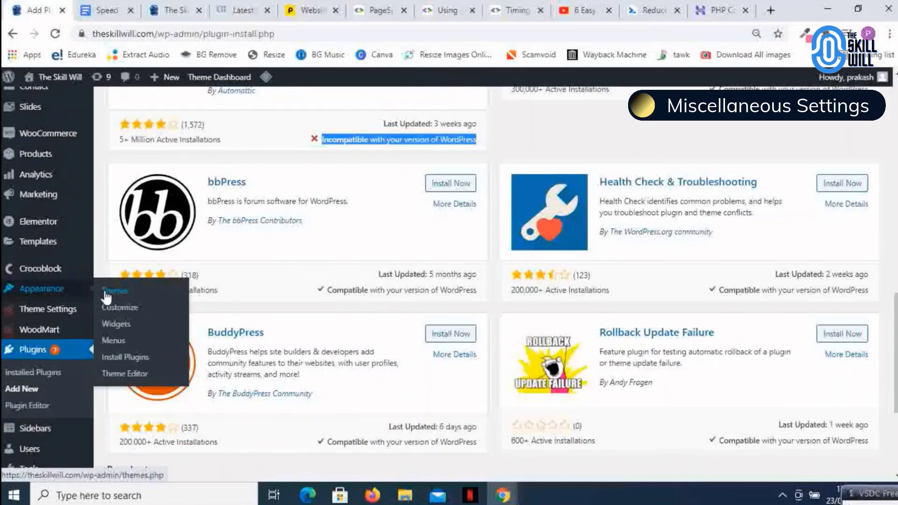
{"action": "left_click", "coordinate": [118, 307]}
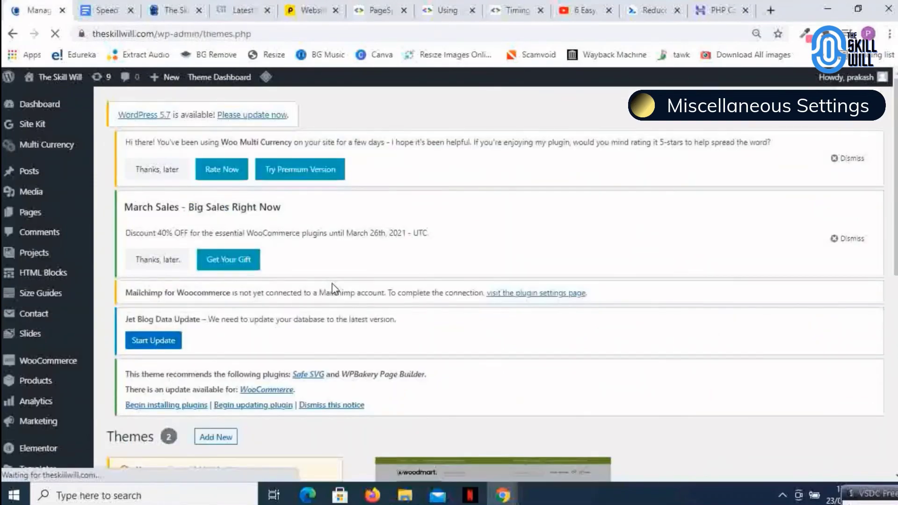
{"action": "scroll", "coordinate": [660, 223], "scroll_direction": "down", "scroll_amount": 5}
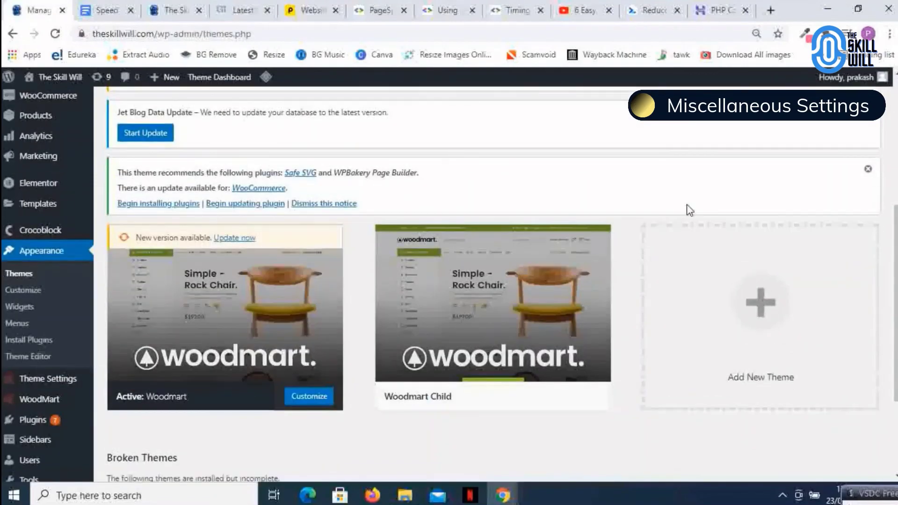
{"action": "scroll", "coordinate": [702, 208], "scroll_direction": "down", "scroll_amount": 3}
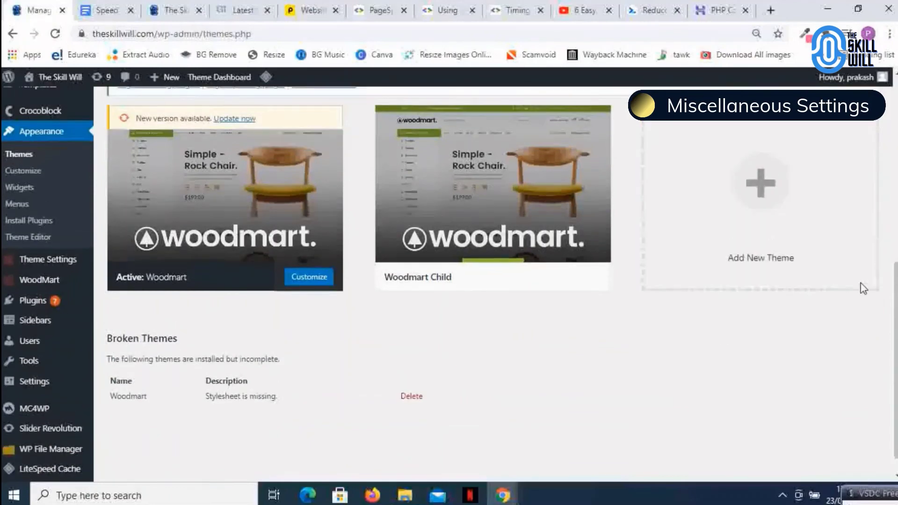
{"action": "scroll", "coordinate": [864, 289], "scroll_direction": "up", "scroll_amount": 4}
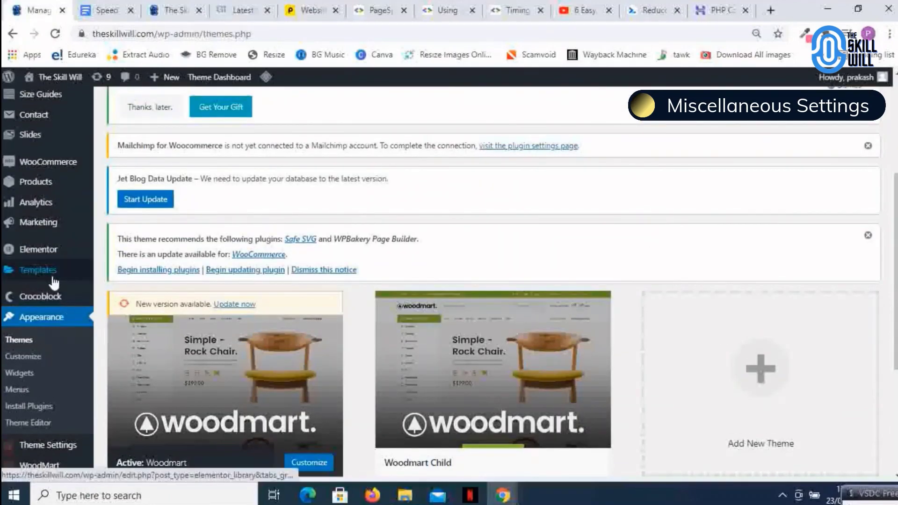
{"action": "scroll", "coordinate": [51, 283], "scroll_direction": "up", "scroll_amount": 3}
{"action": "scroll", "coordinate": [577, 271], "scroll_direction": "up", "scroll_amount": 2}
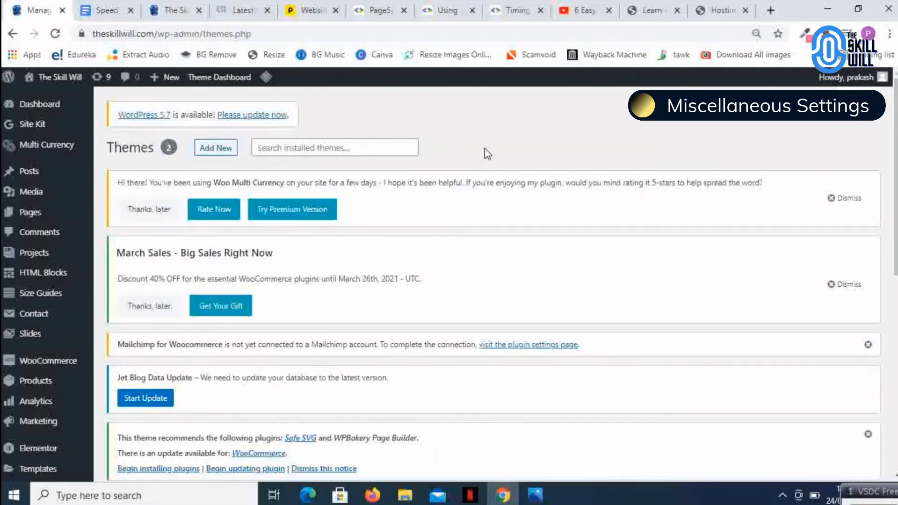
Switch to the Hostinger file manager and open the themes folder inside public_html/wp-content
{"action": "left_click", "coordinate": [714, 10]}
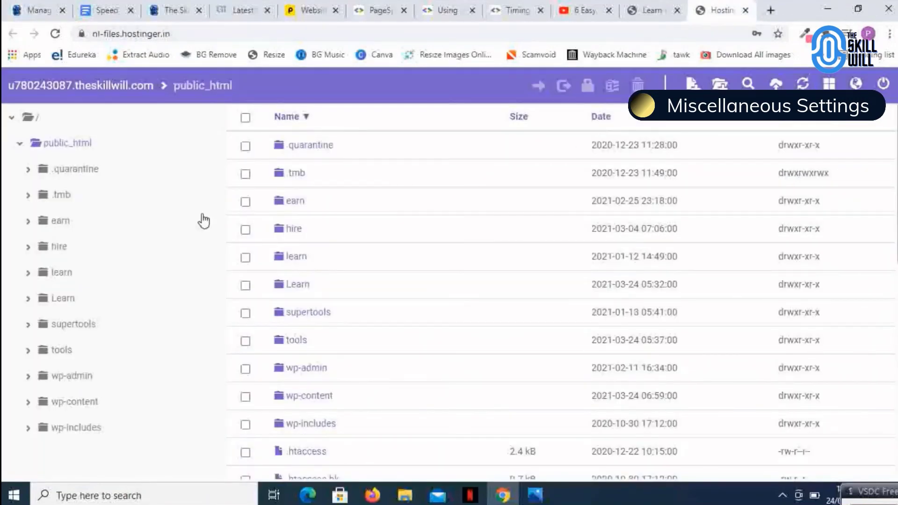
{"action": "left_click", "coordinate": [84, 404]}
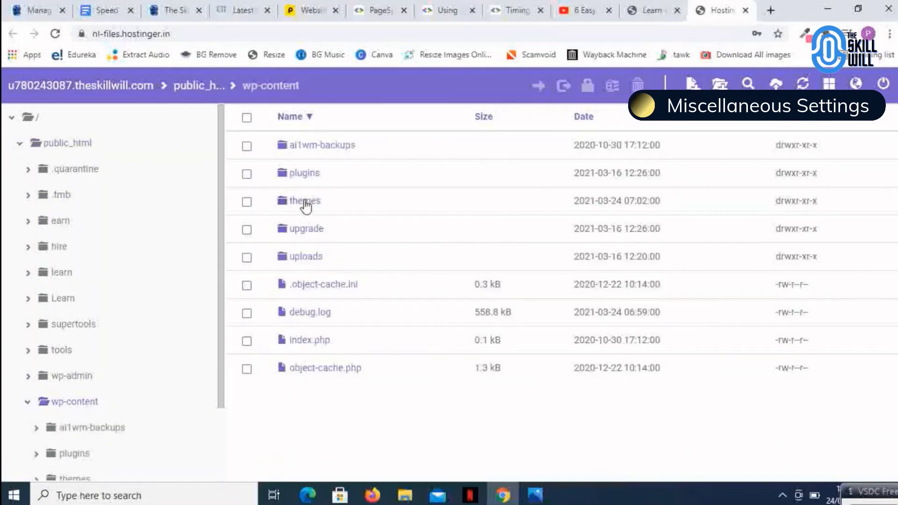
{"action": "left_click", "coordinate": [331, 201]}
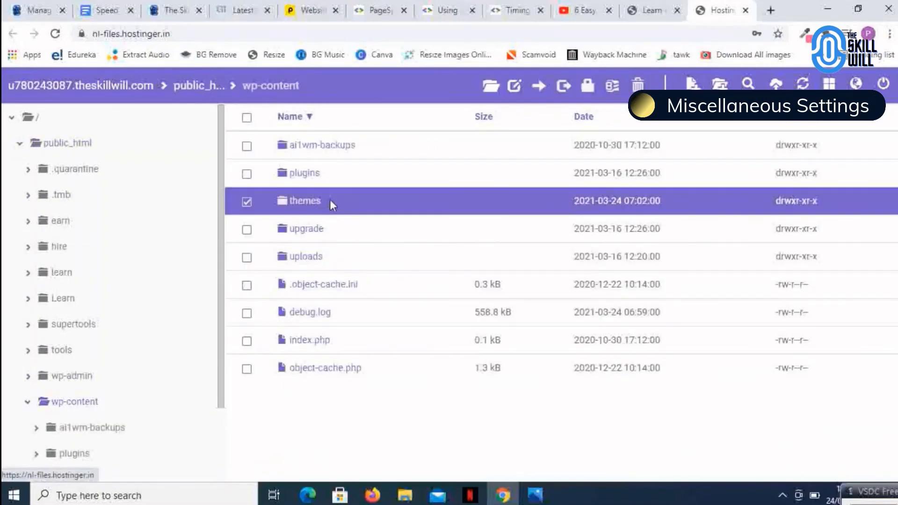
{"action": "left_click", "coordinate": [294, 202]}
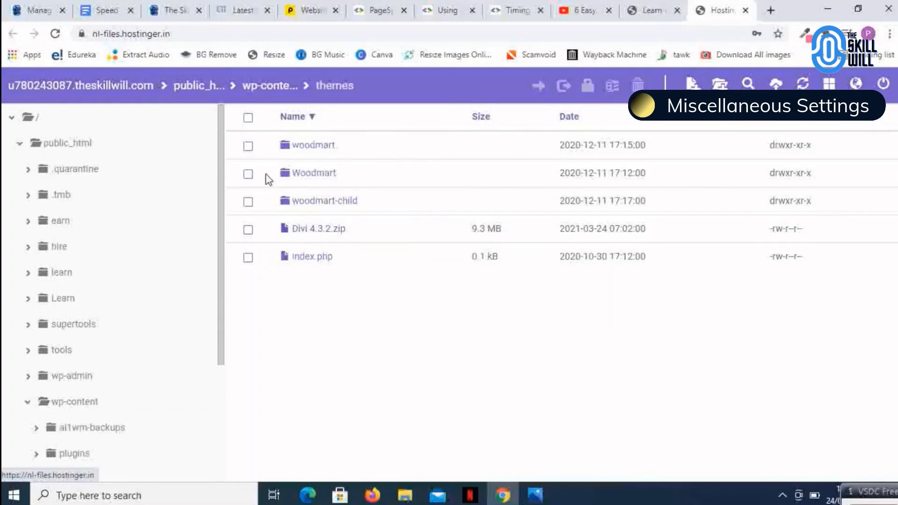
Check the themes installed on the WordPress Themes page against the folders in the file manager
{"action": "left_click", "coordinate": [38, 10]}
{"action": "scroll", "coordinate": [381, 231], "scroll_direction": "down", "scroll_amount": 4}
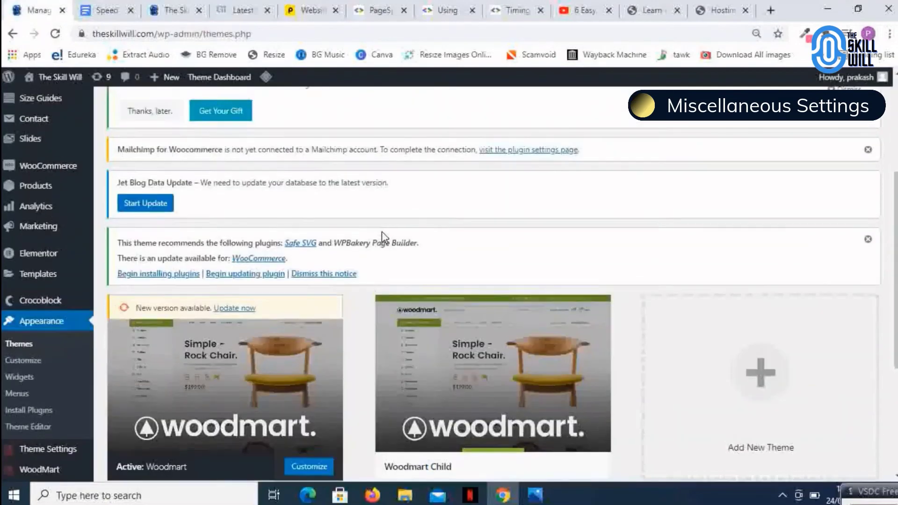
{"action": "scroll", "coordinate": [381, 231], "scroll_direction": "up", "scroll_amount": 5}
Delete the Divi 4.3.2.zip file from the themes folder in the Hostinger file manager
{"action": "left_click", "coordinate": [721, 10]}
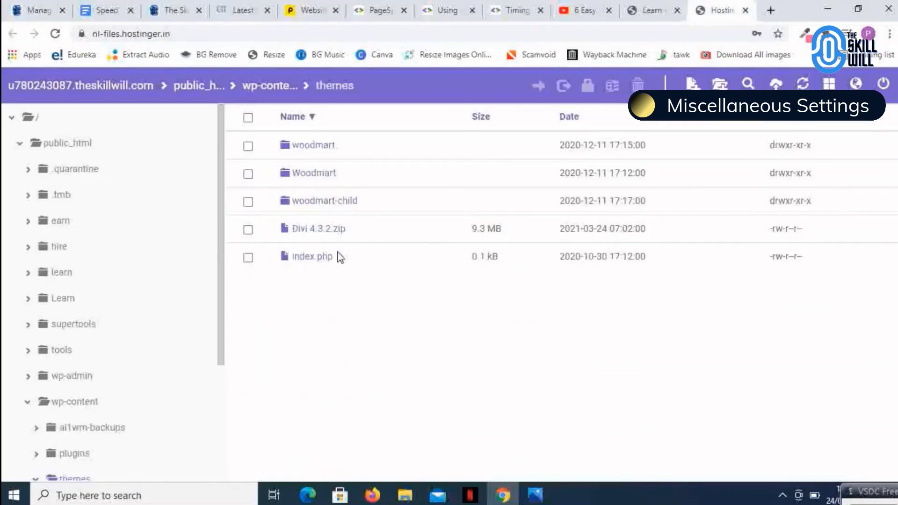
{"action": "right_click", "coordinate": [339, 235]}
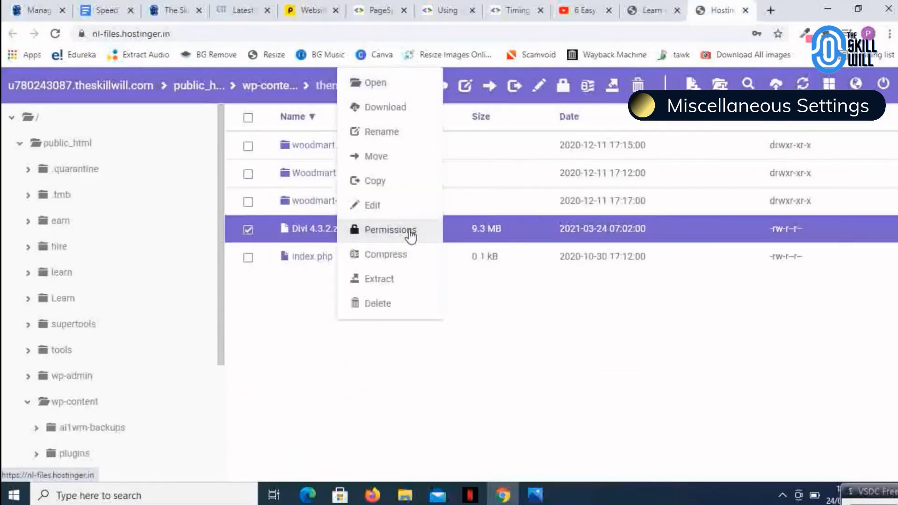
{"action": "left_click", "coordinate": [380, 304]}
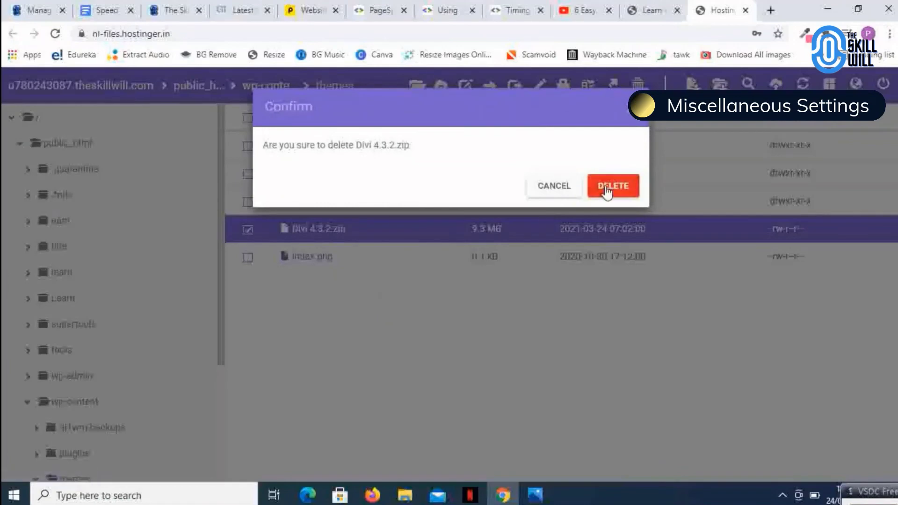
{"action": "key", "text": "Return"}
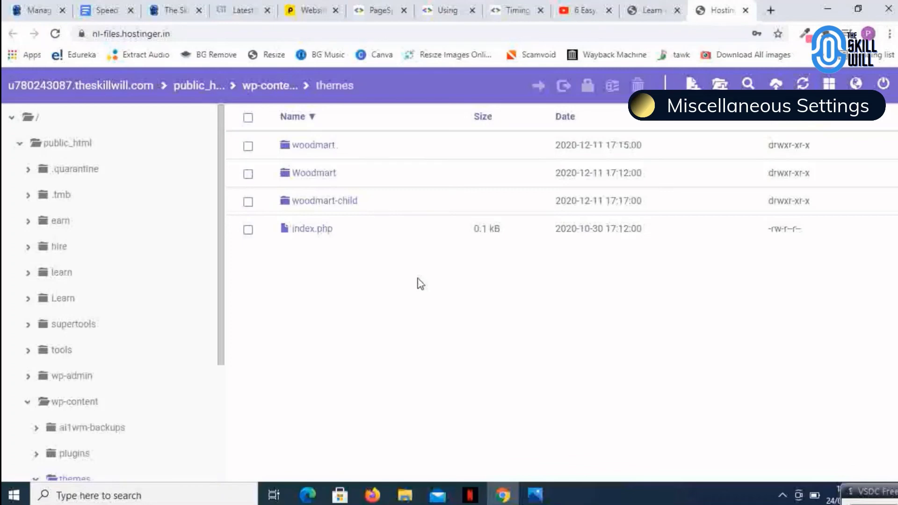
Switch to the learn.theskillwill.com website
{"action": "left_click", "coordinate": [648, 14]}
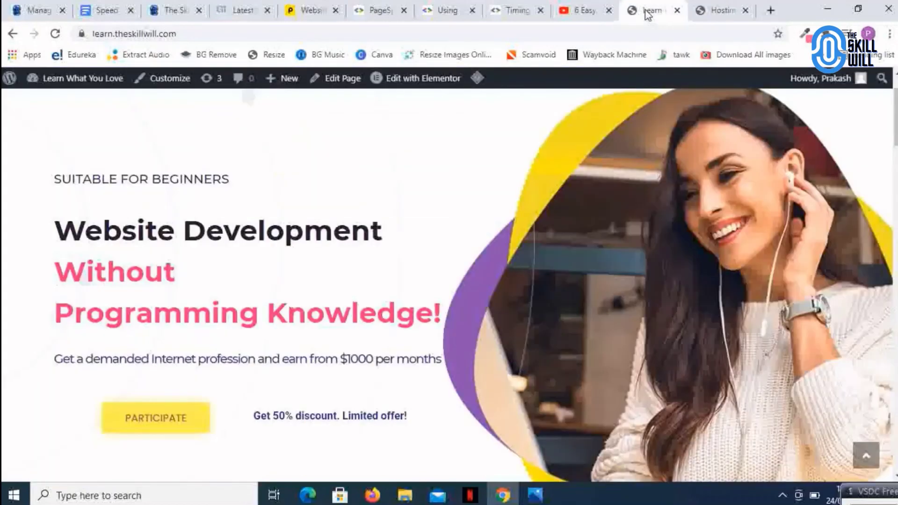